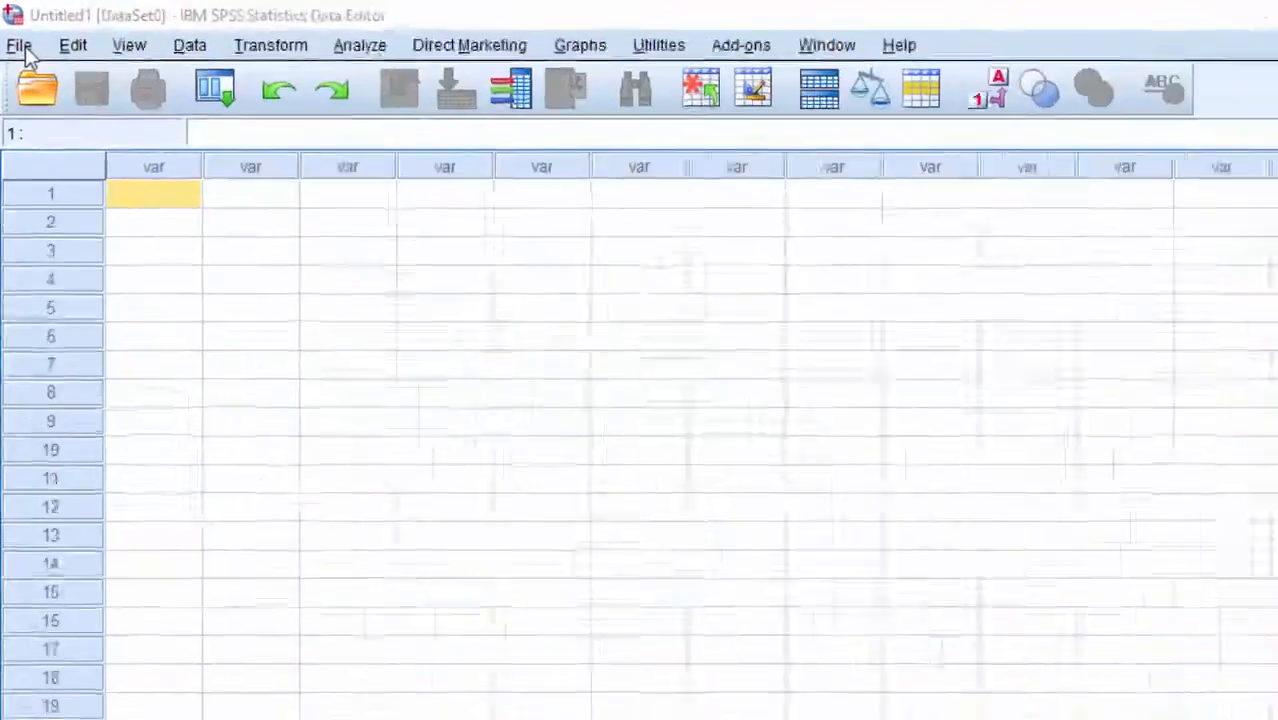
# - Start opening an existing data file and set the file type to Excel (*.xls, *.xlsx, *.xlsm)
pyautogui.click(16, 34)
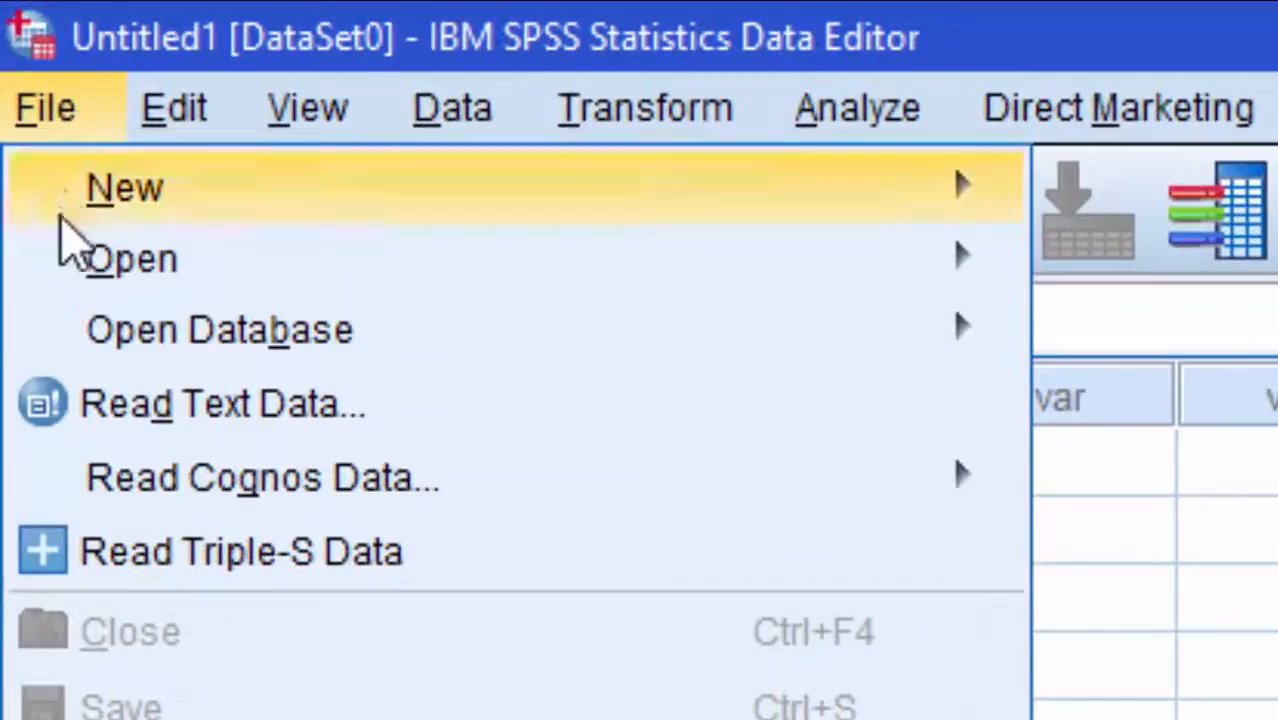
pyautogui.moveTo(76, 285)
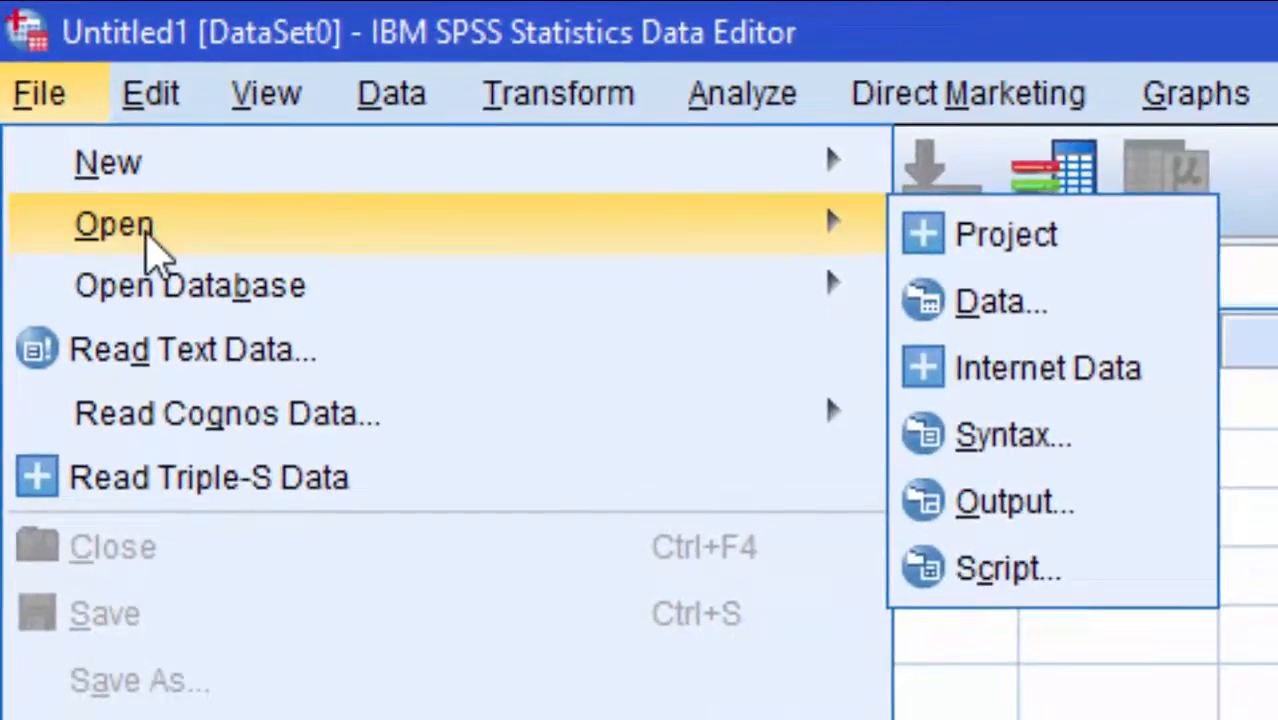
pyautogui.moveTo(162, 178)
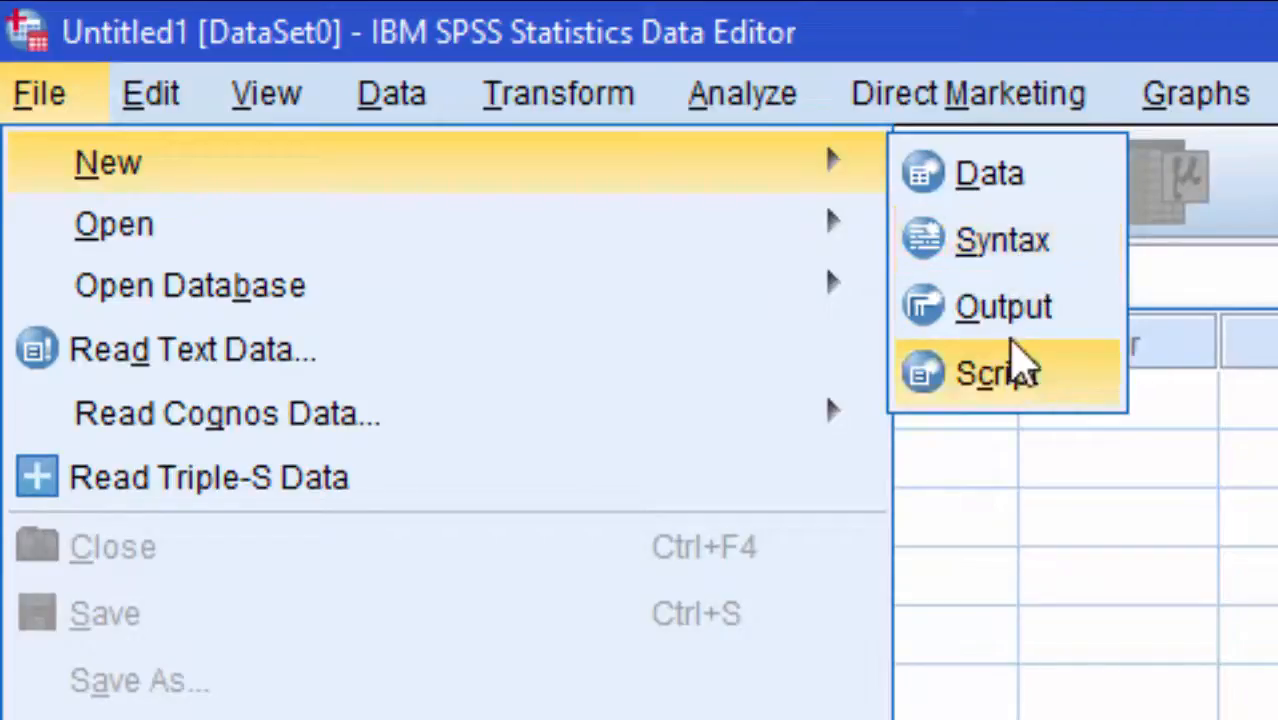
pyautogui.moveTo(512, 222)
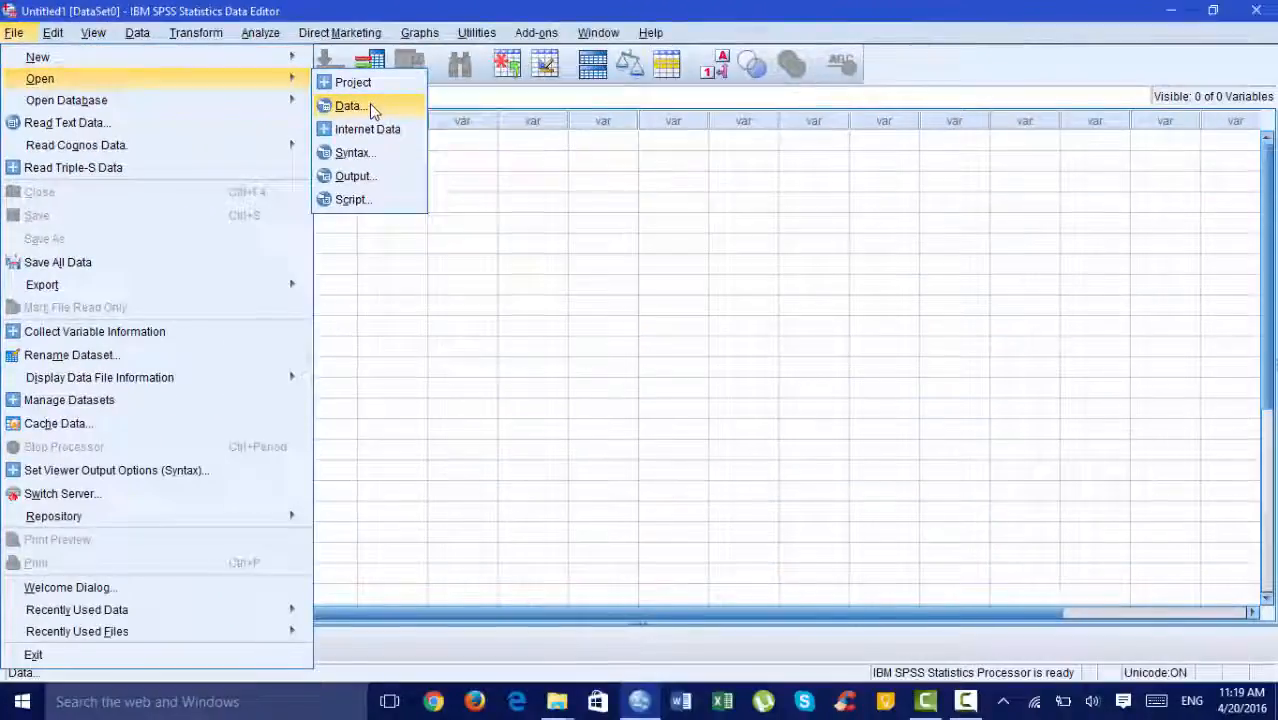
pyautogui.click(1056, 299)
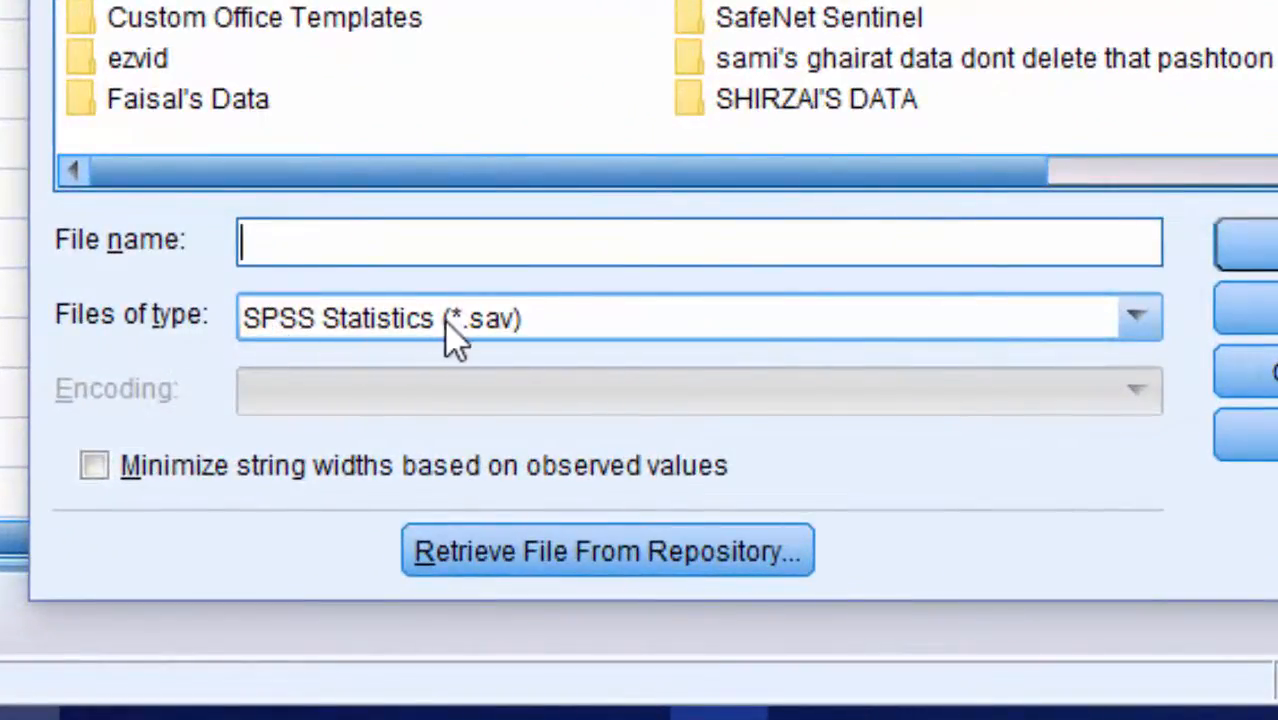
pyautogui.click(518, 330)
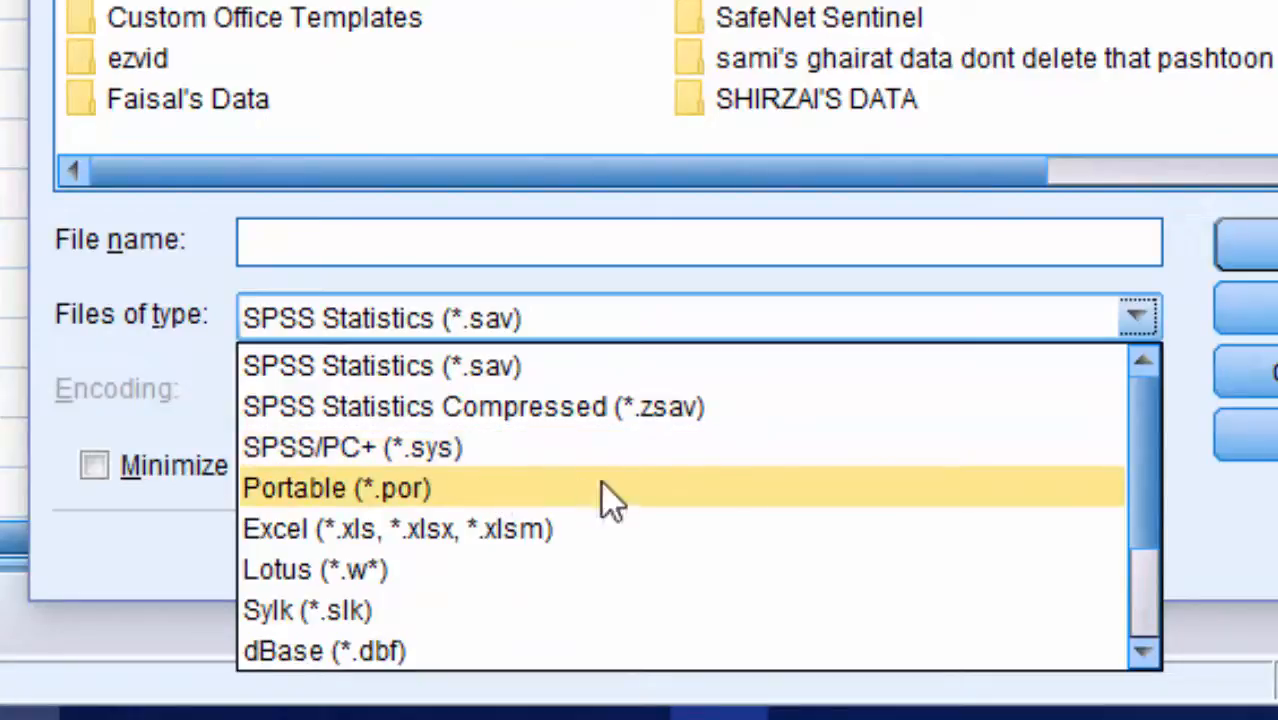
pyautogui.scroll(-2, 600, 495)
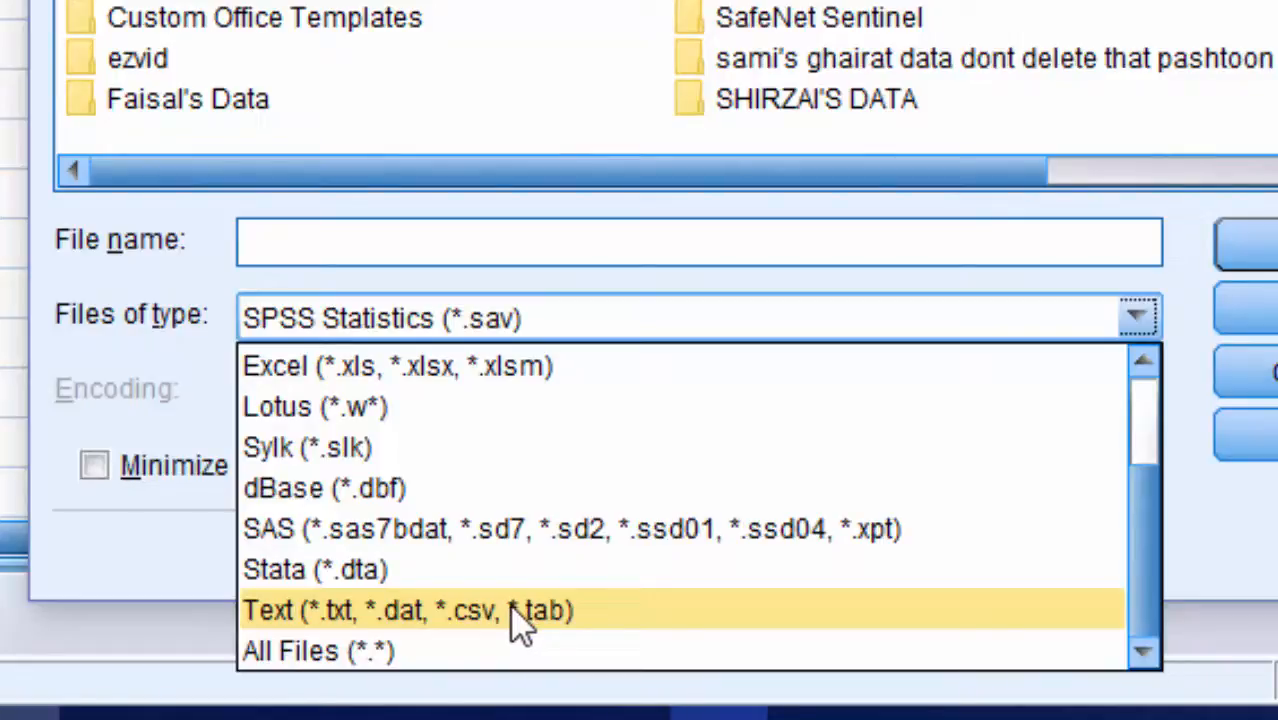
pyautogui.scroll(2, 505, 595)
pyautogui.click(441, 535)
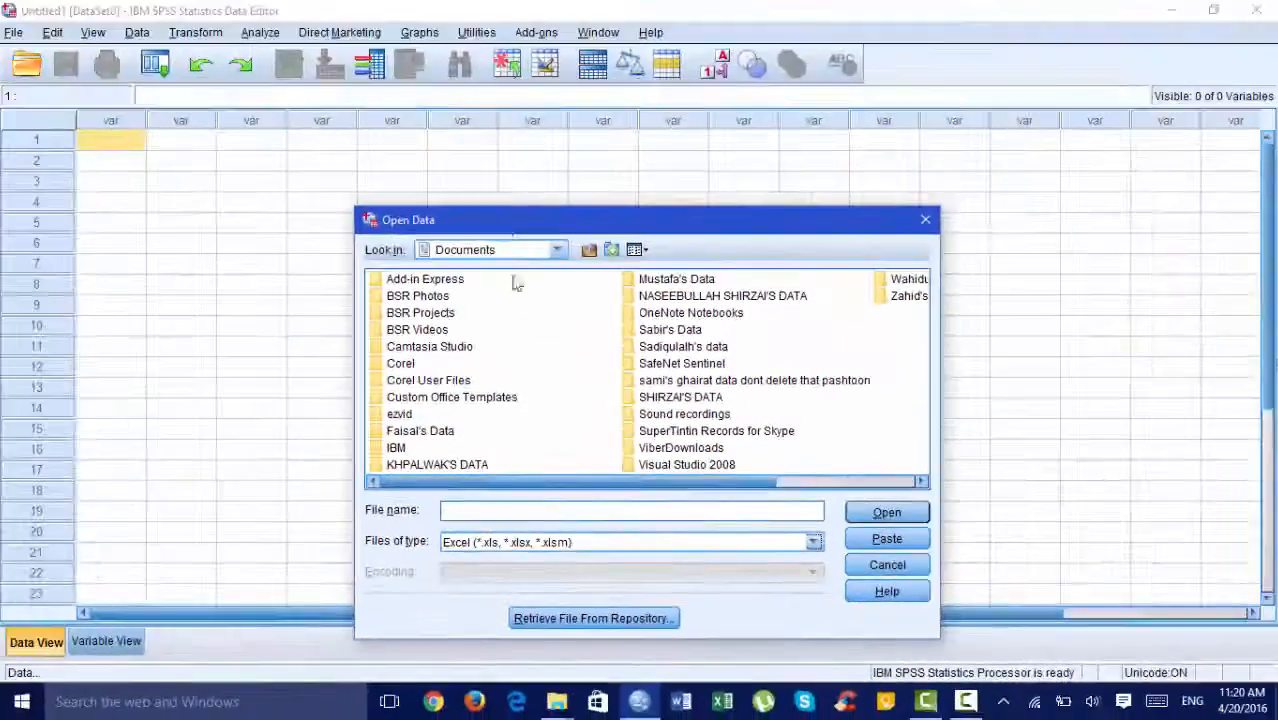
# - Browse to the Desktop and open the NASDAQ (Excel).xlsx workbook
pyautogui.click(517, 251)
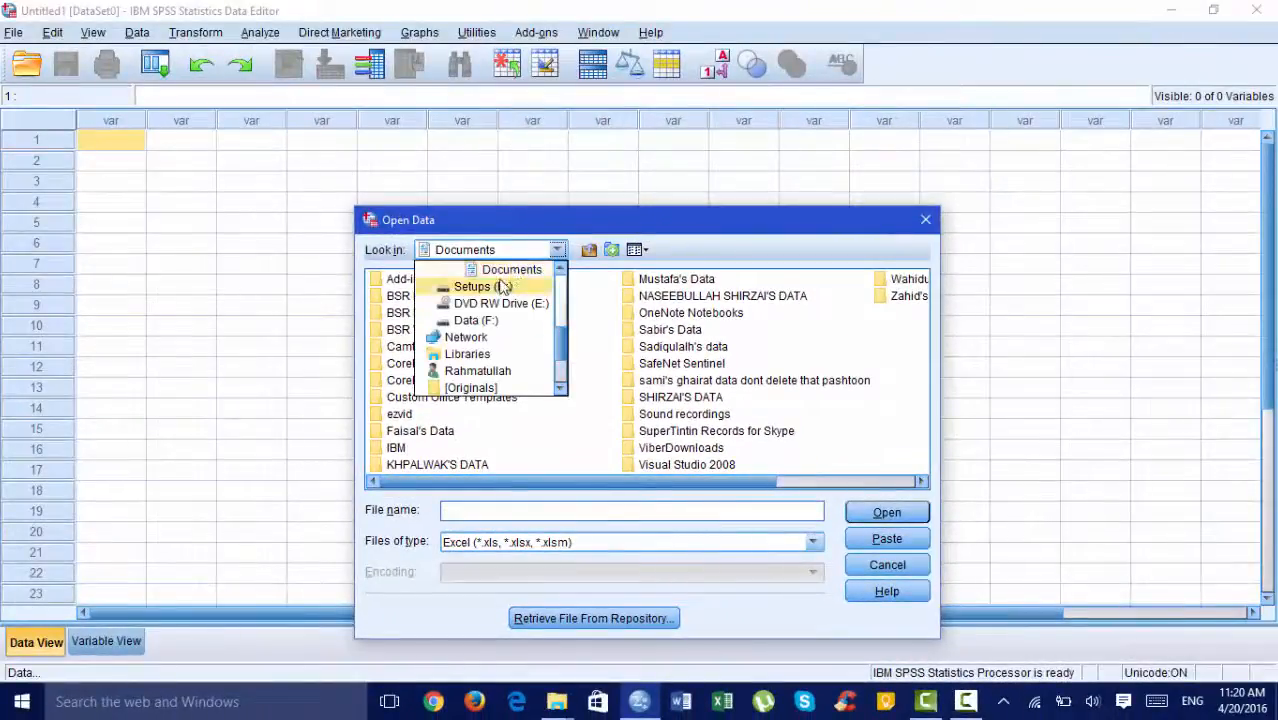
pyautogui.scroll(4, 522, 280)
pyautogui.click(505, 287)
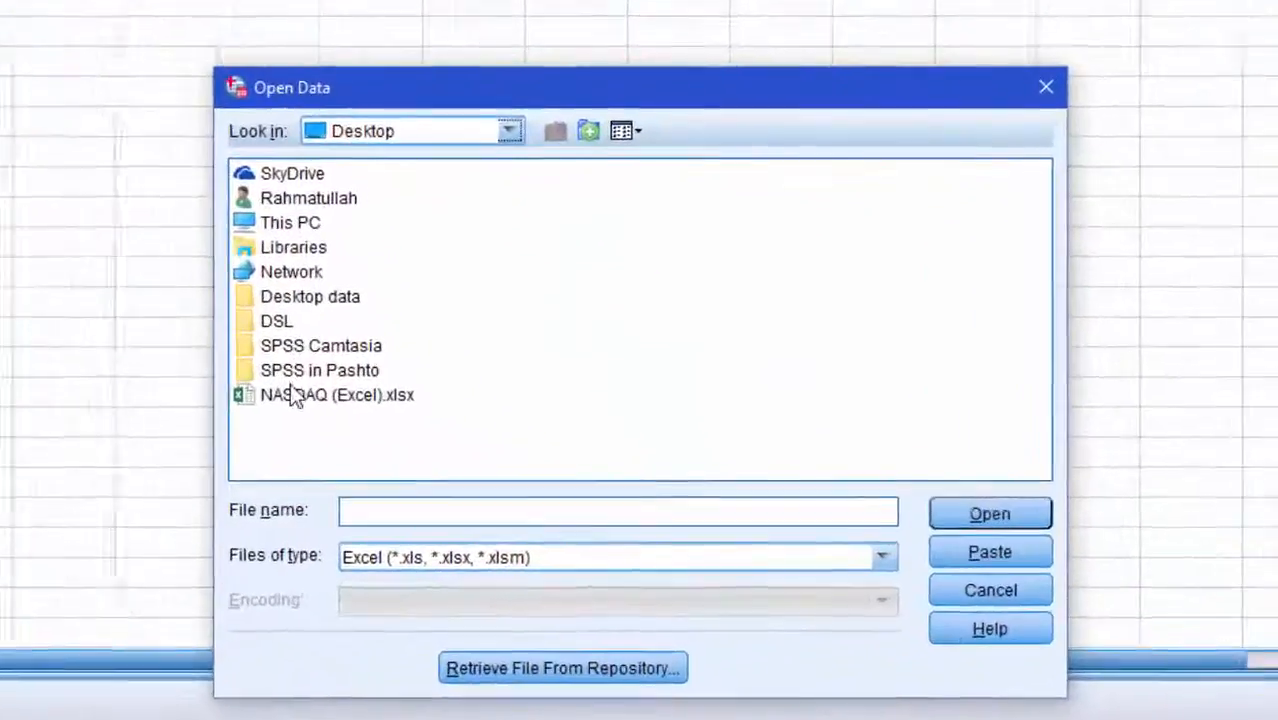
pyautogui.click(293, 395)
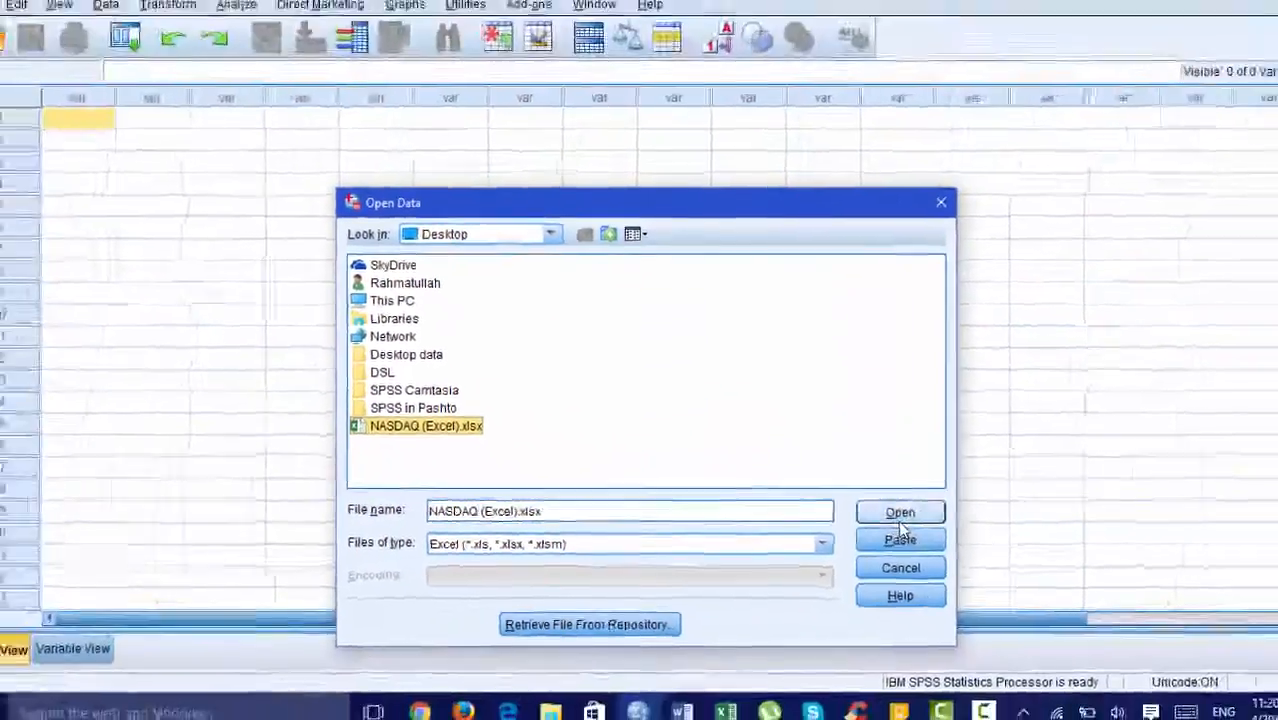
pyautogui.click(900, 513)
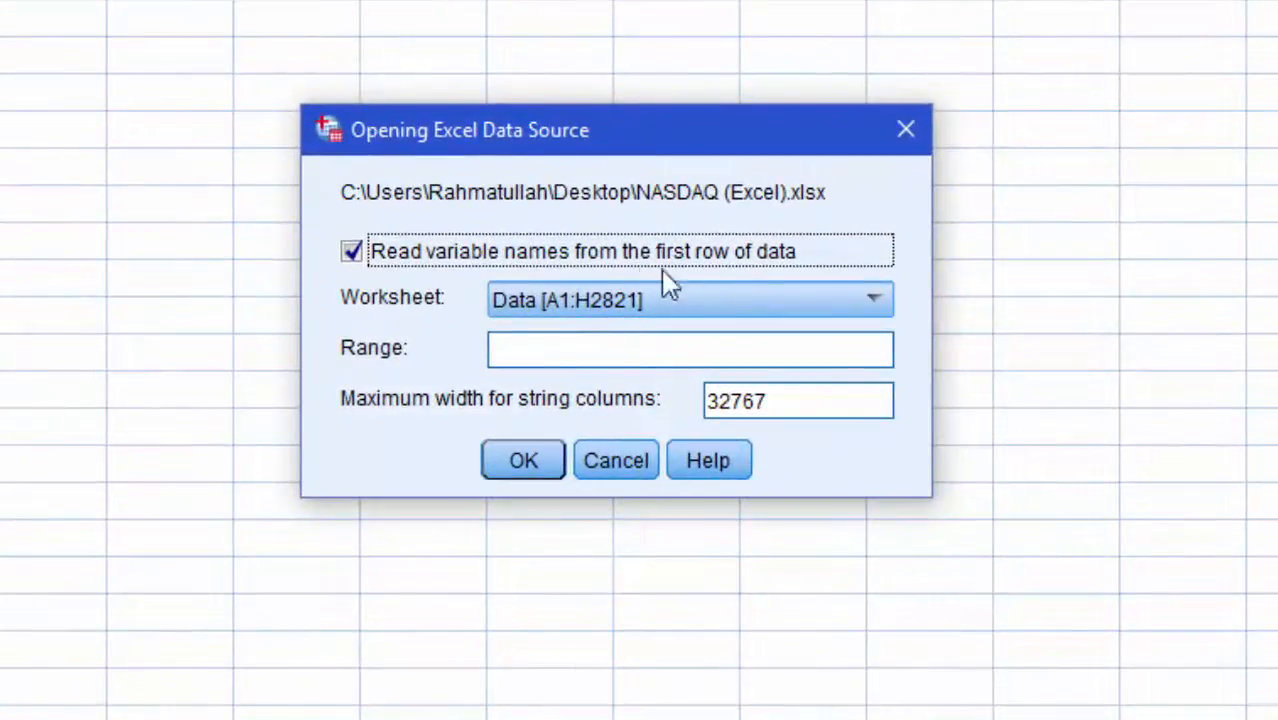
# - Import the worksheet Data [A1:H2821] with variable names read from the first row of data
pyautogui.click(555, 302)
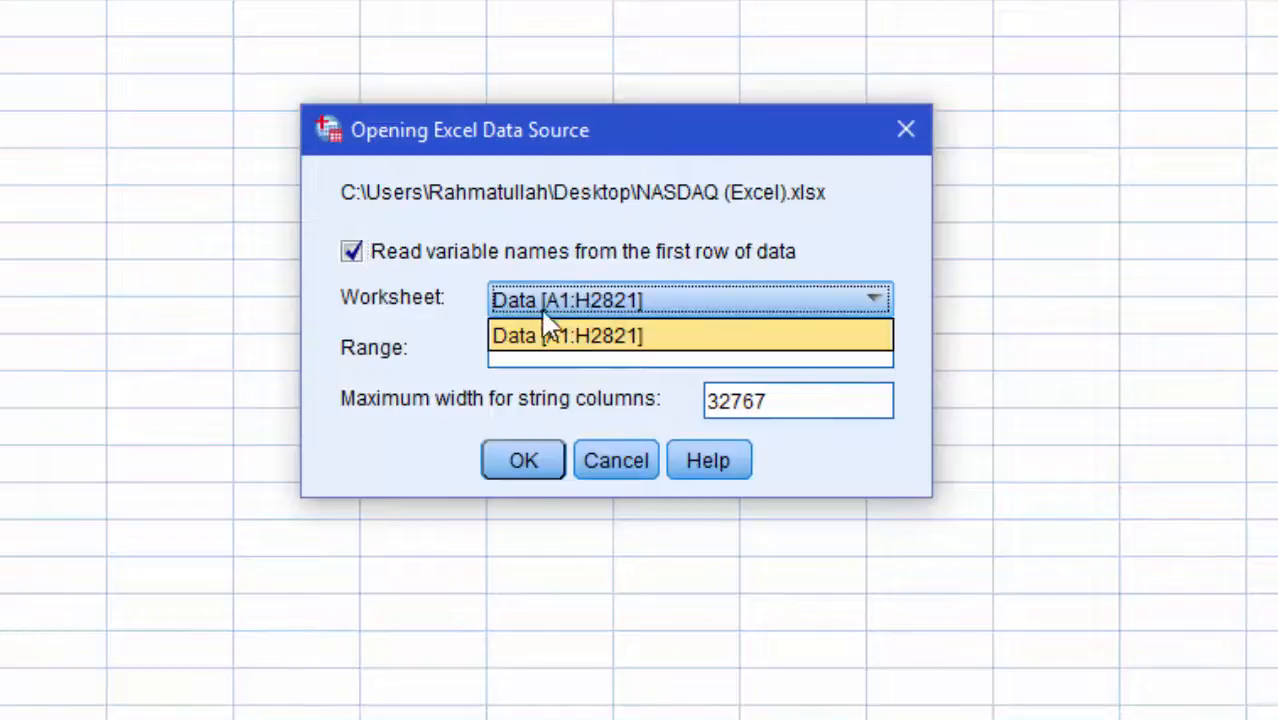
pyautogui.click(548, 325)
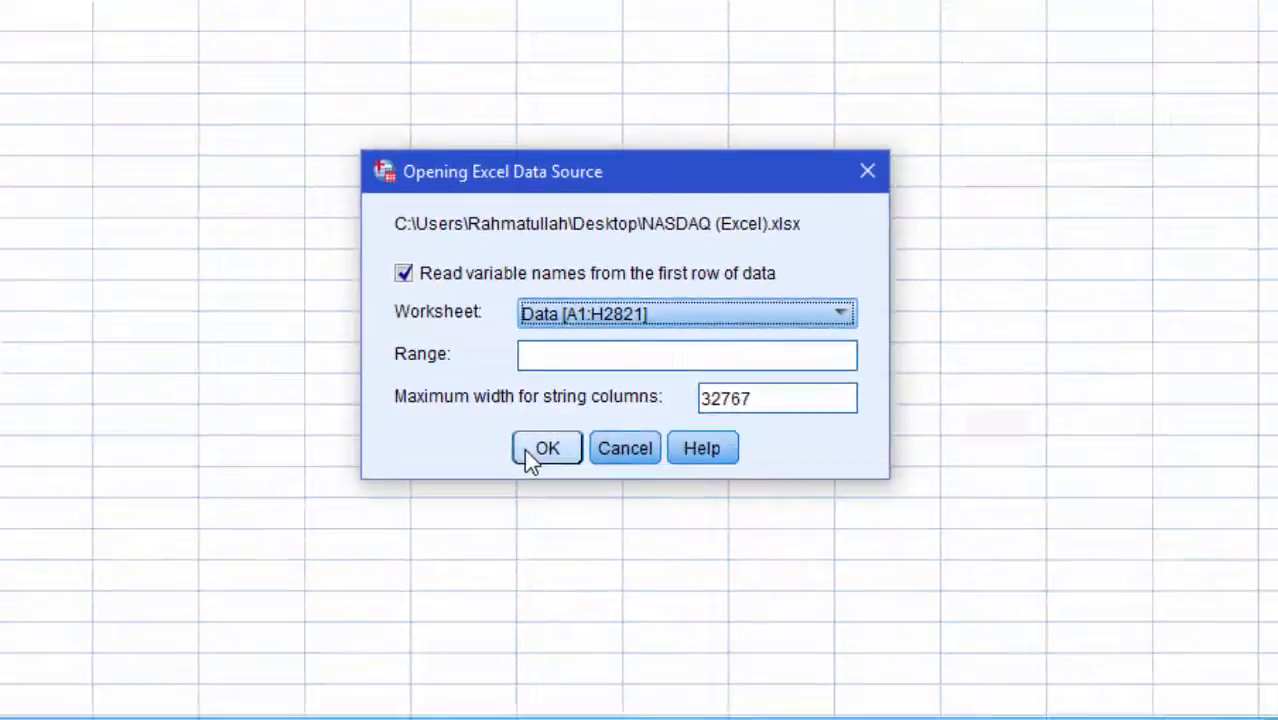
pyautogui.click(523, 459)
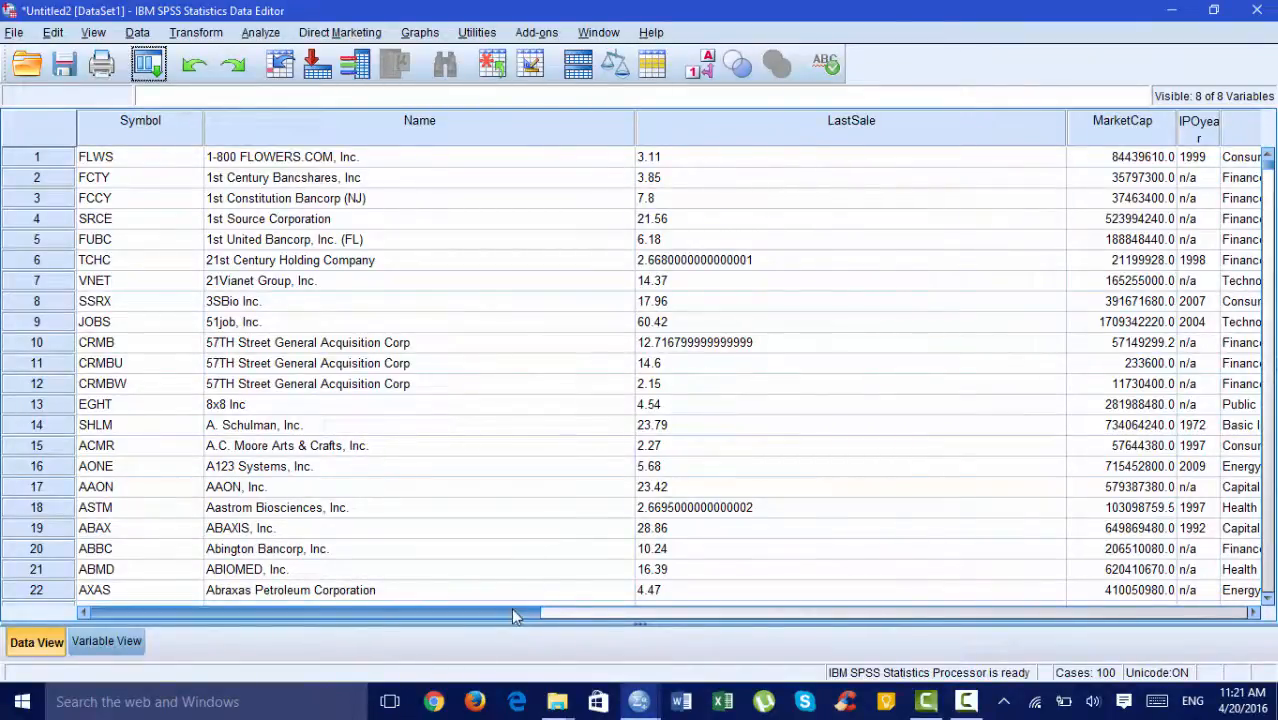
# - Look through the imported NASDAQ records and check the variable definitions
pyautogui.moveTo(511, 610); pyautogui.dragTo(860, 610)
pyautogui.moveTo(957, 583); pyautogui.dragTo(459, 555)
pyautogui.scroll(-20, 459, 561)
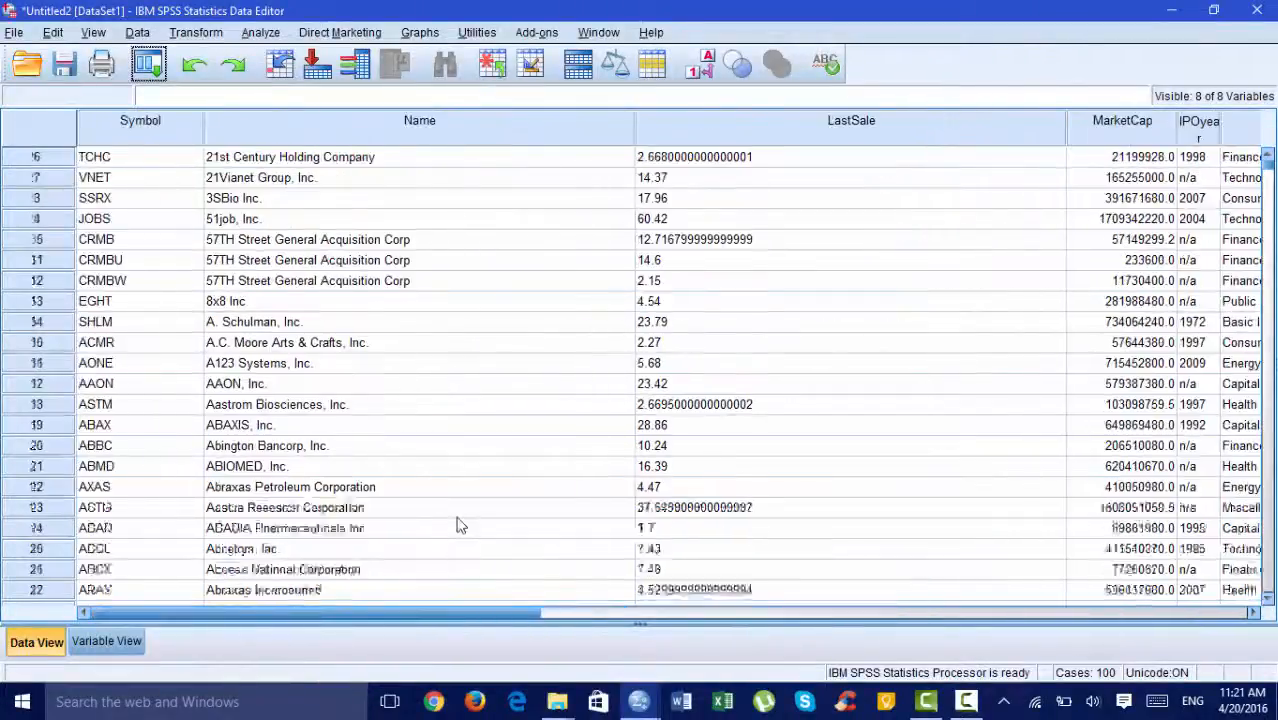
pyautogui.scroll(-20, 504, 508)
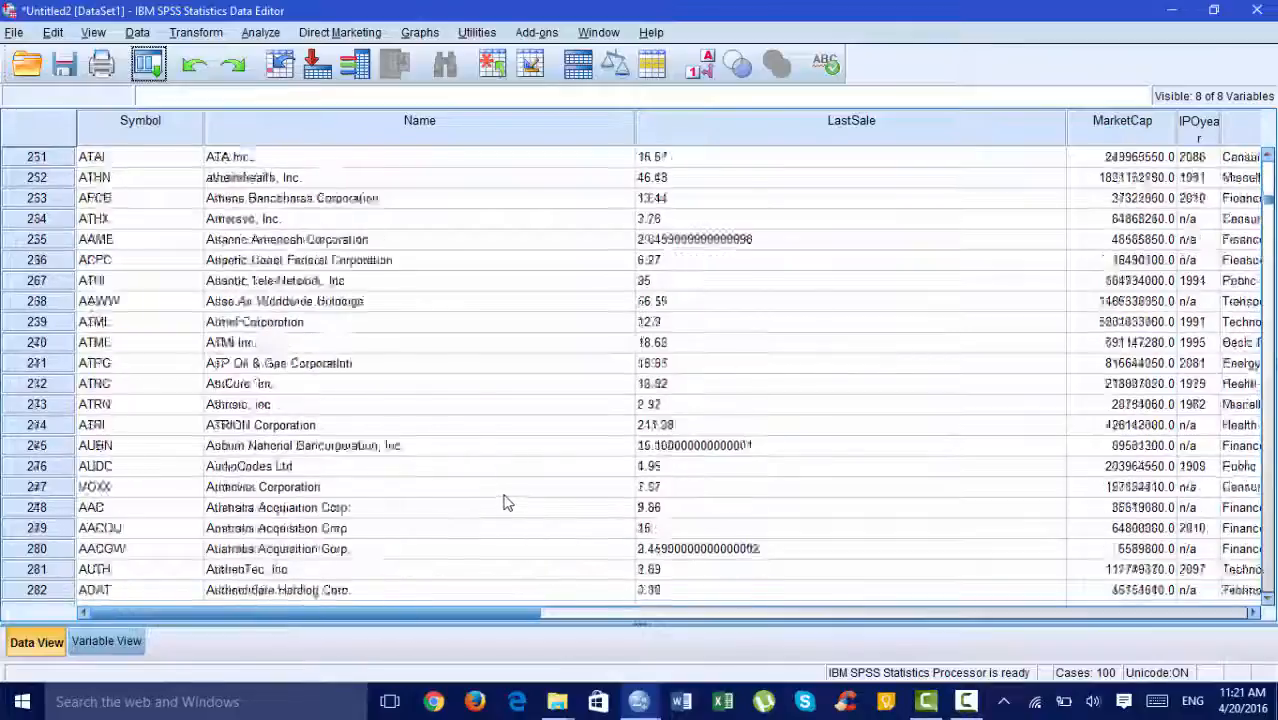
pyautogui.scroll(-10, 536, 489)
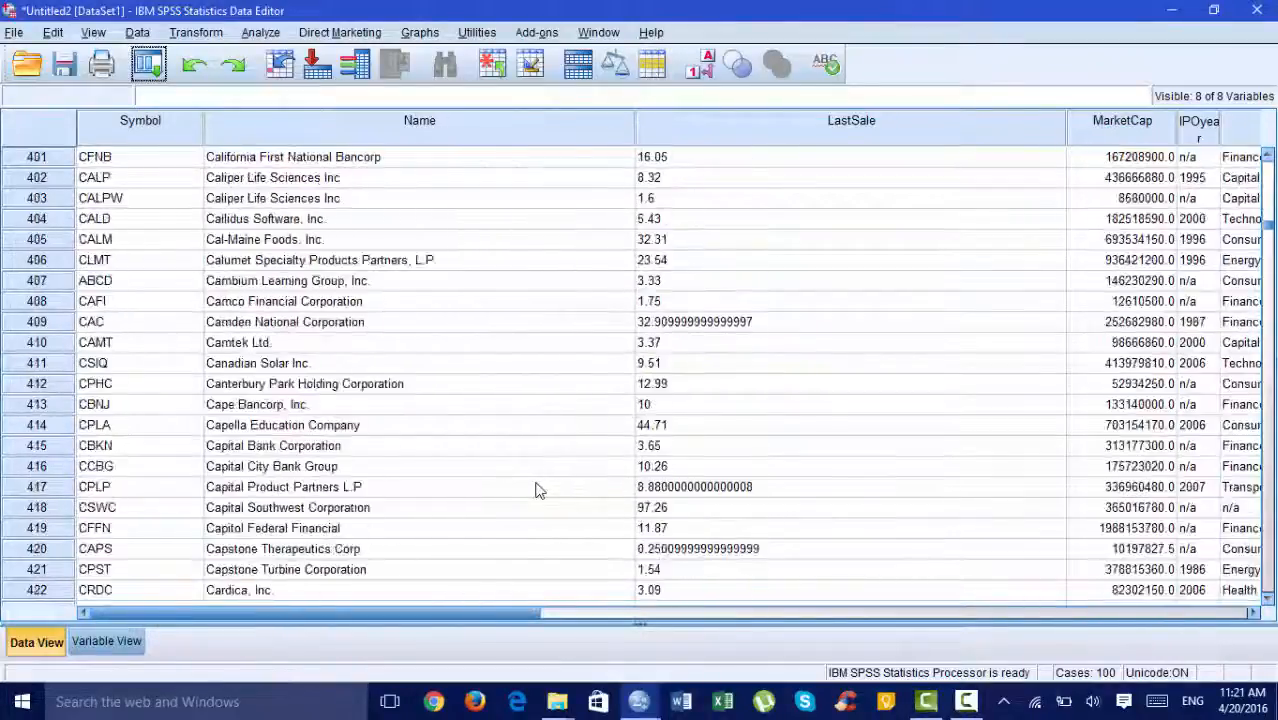
pyautogui.scroll(20, 536, 489)
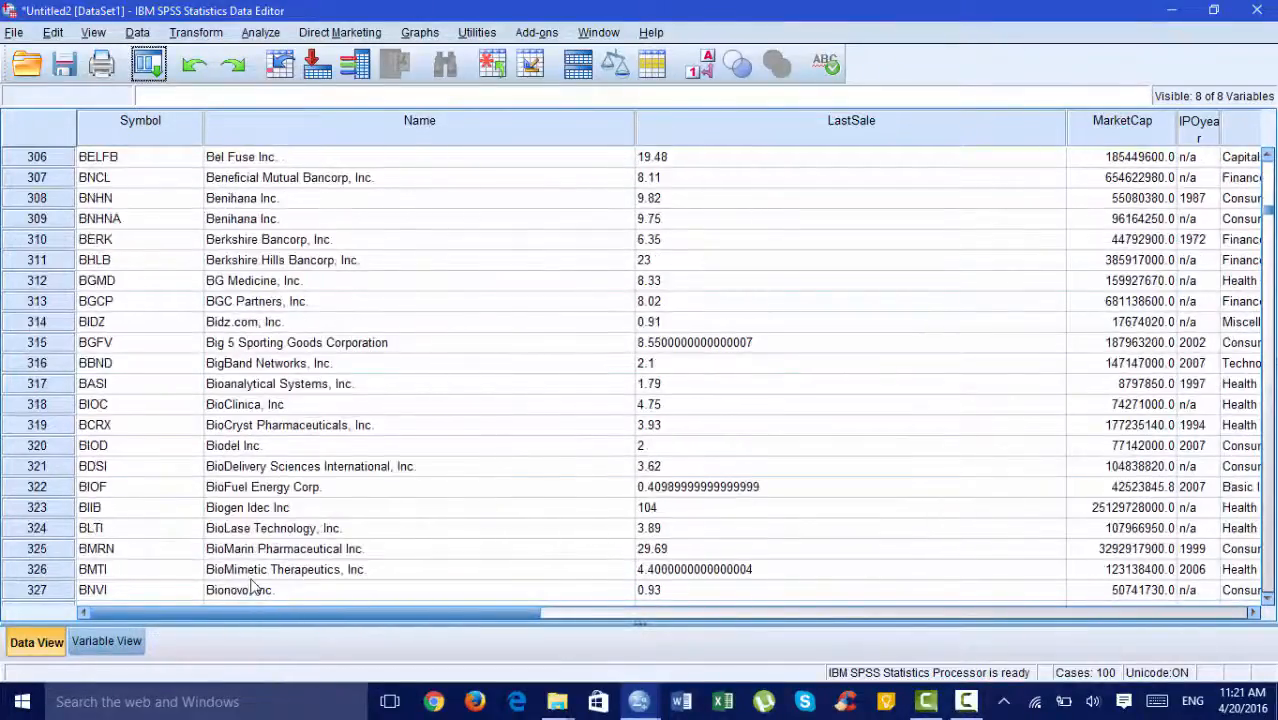
pyautogui.click(106, 641)
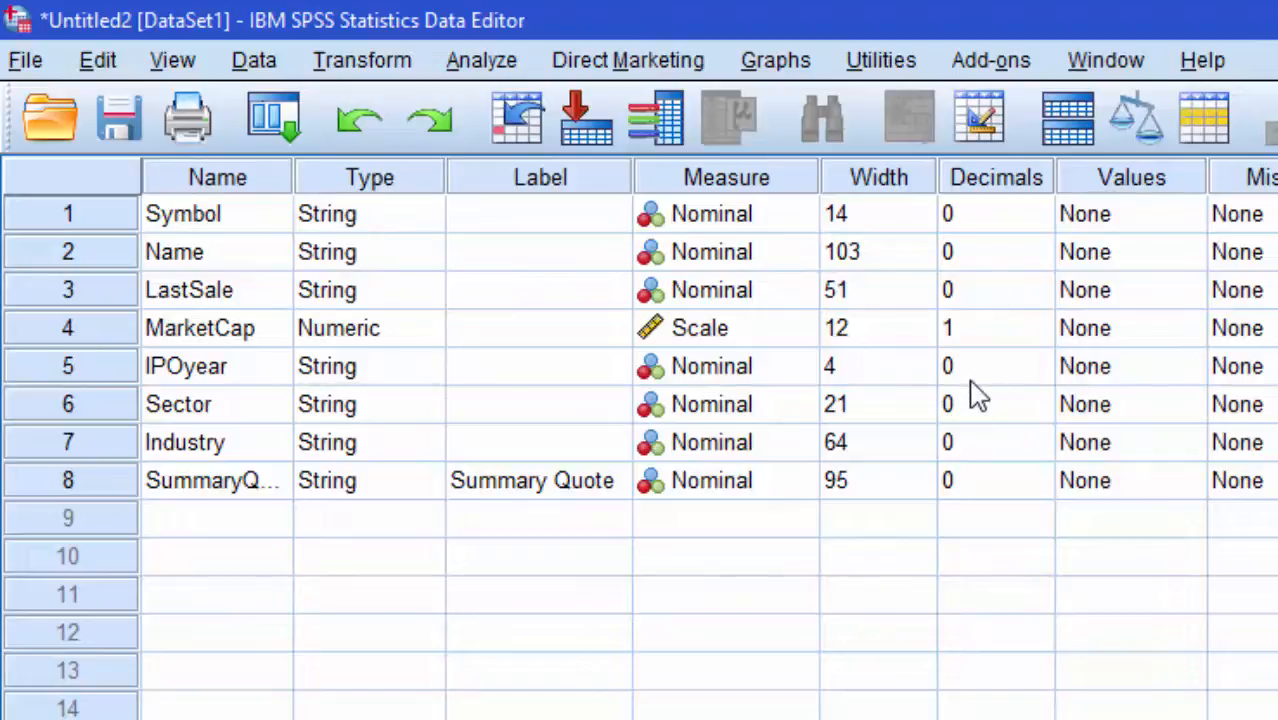
pyautogui.click(80, 718)
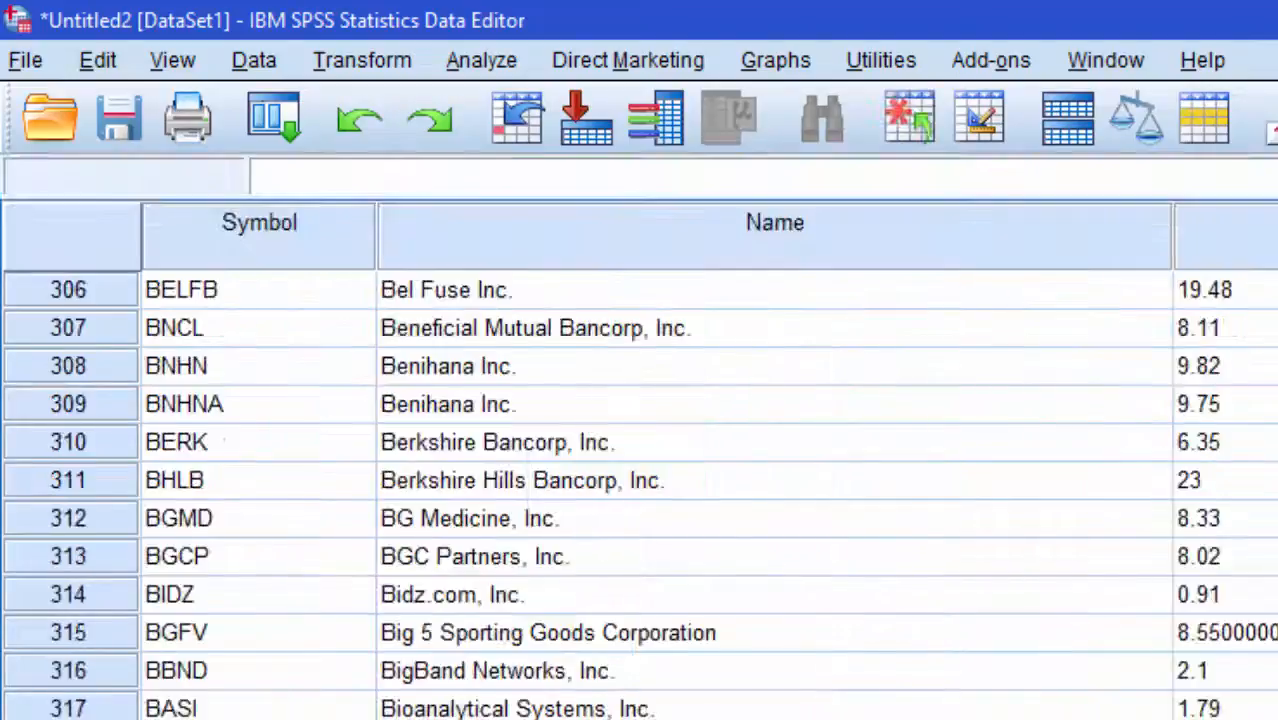
pyautogui.click(8, 55)
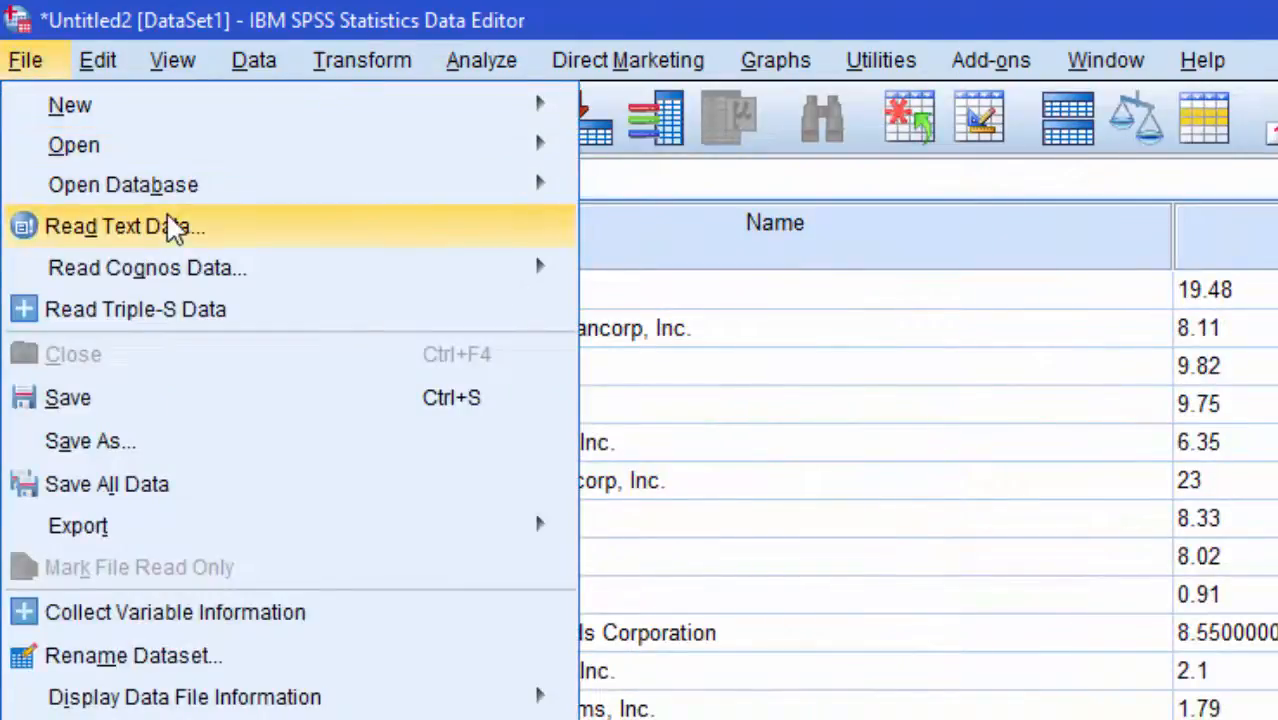
pyautogui.click(194, 148)
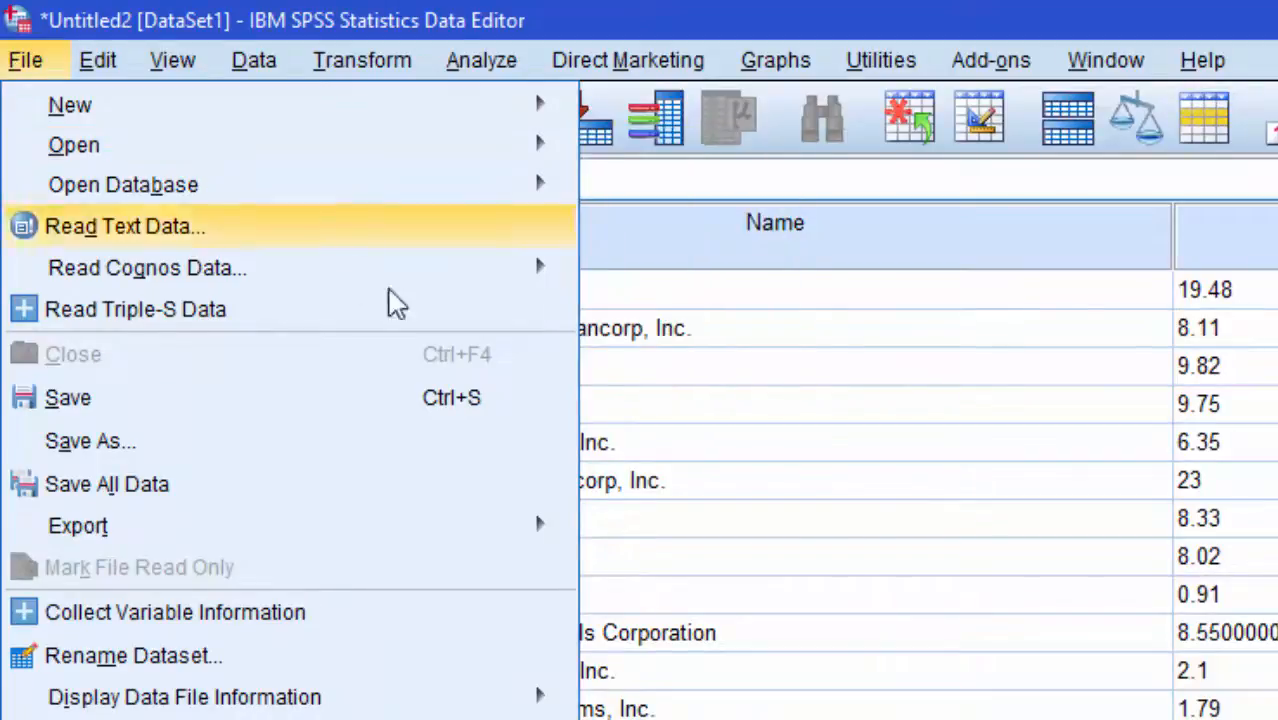
pyautogui.click(872, 562)
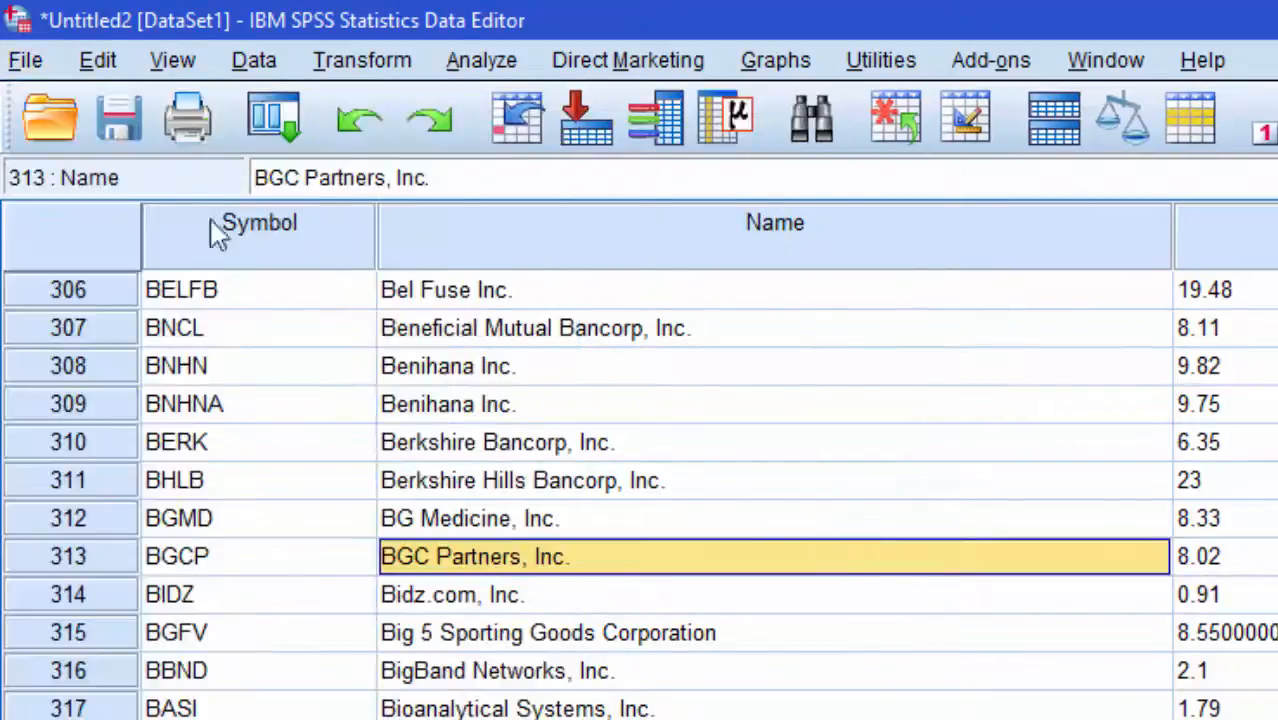
pyautogui.click(42, 65)
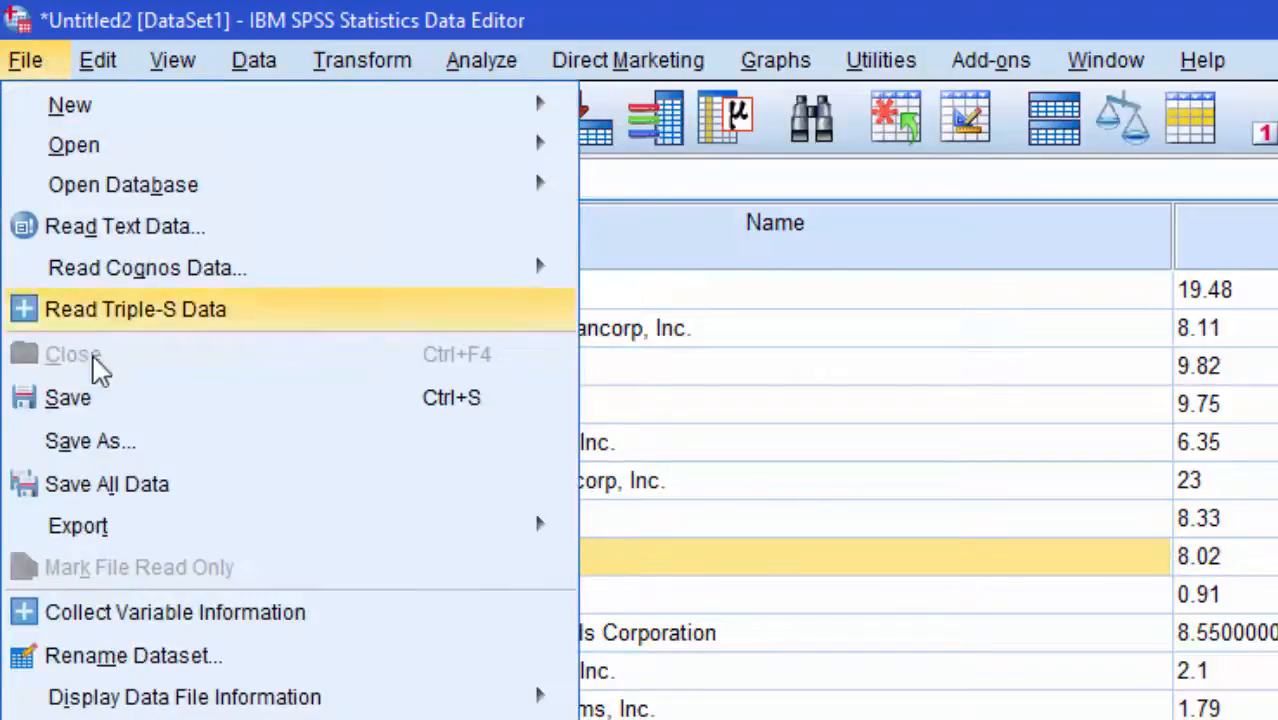
pyautogui.click(905, 478)
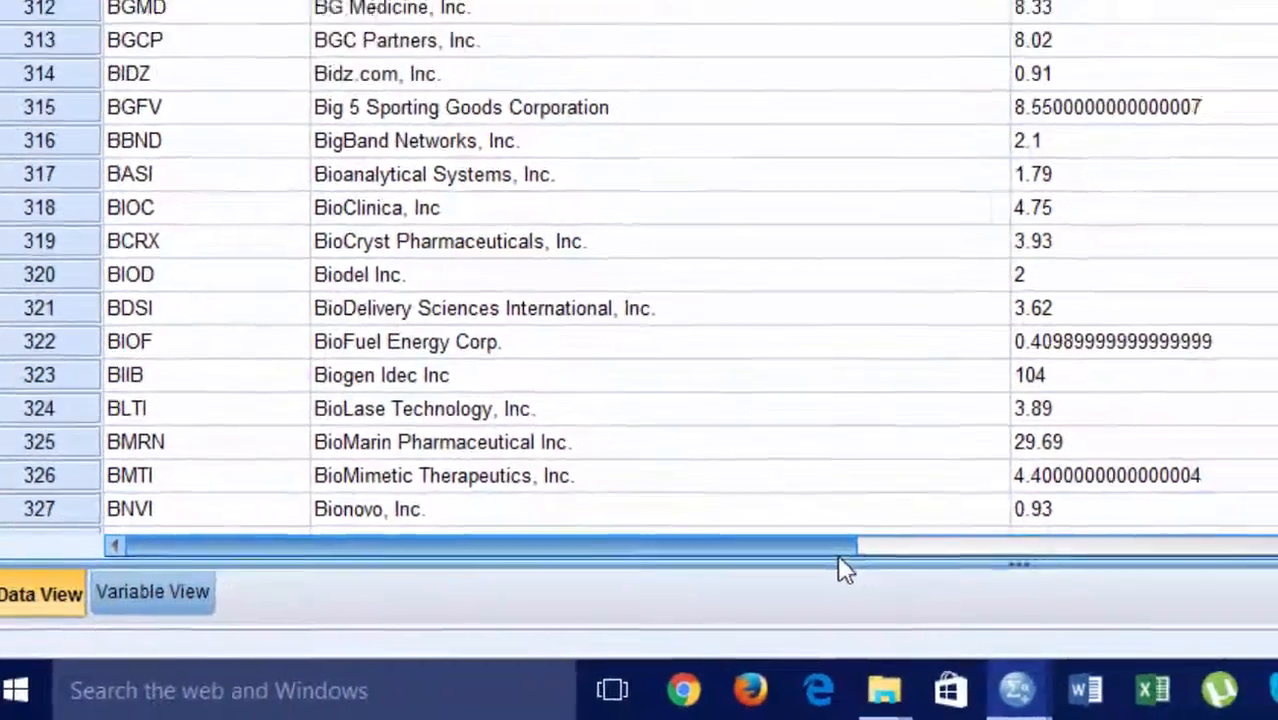
# - Examine the categories in the Sector column of the imported data
pyautogui.moveTo(838, 550); pyautogui.dragTo(1208, 548)
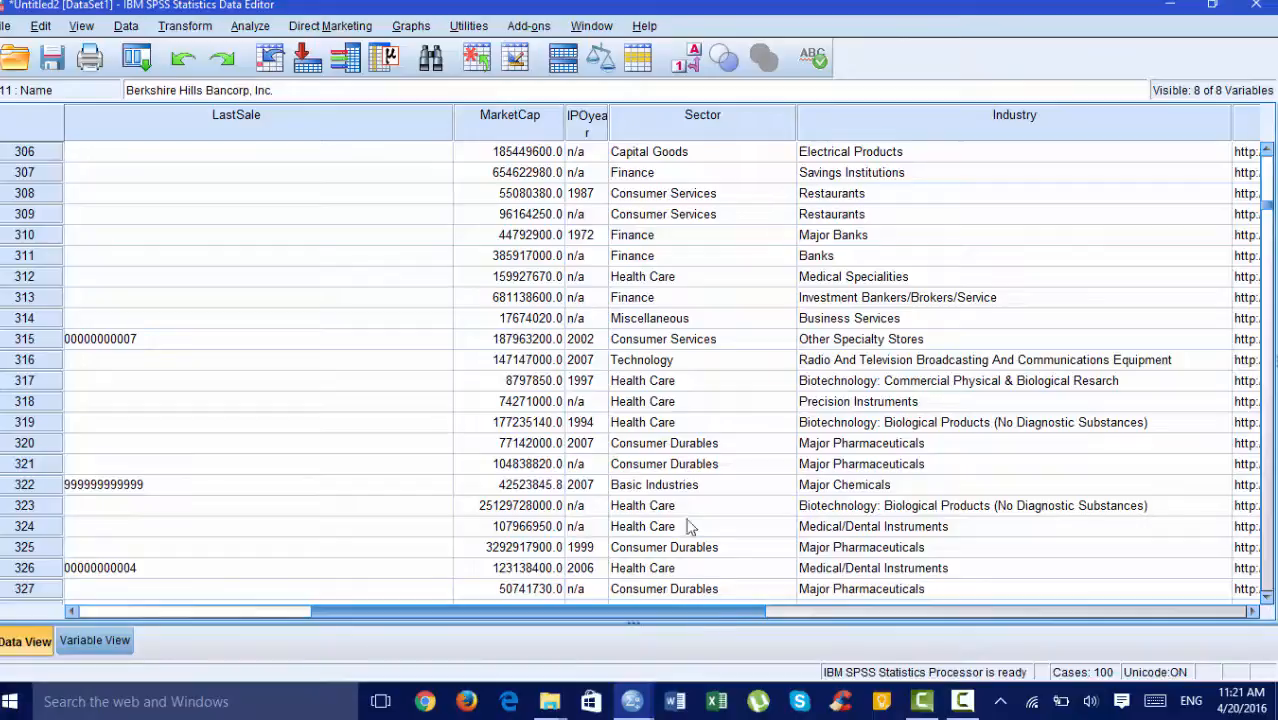
pyautogui.click(682, 443)
pyautogui.click(676, 422)
pyautogui.click(677, 401)
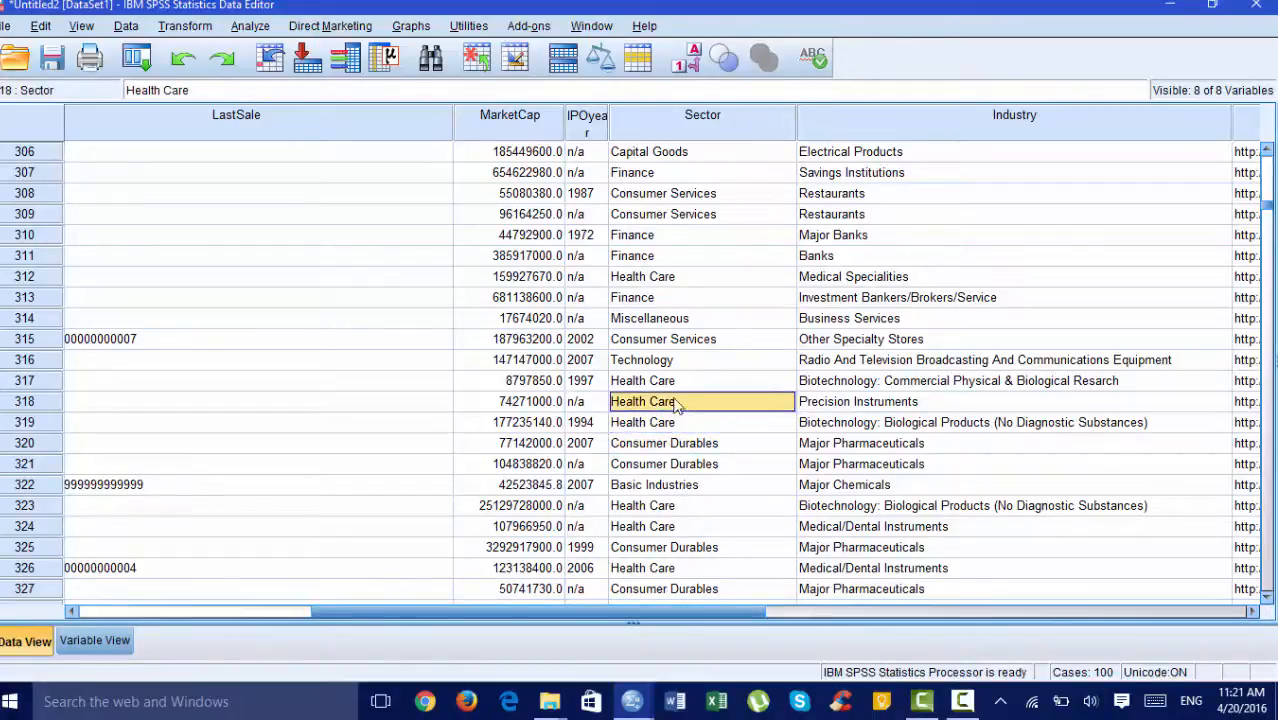
pyautogui.click(675, 389)
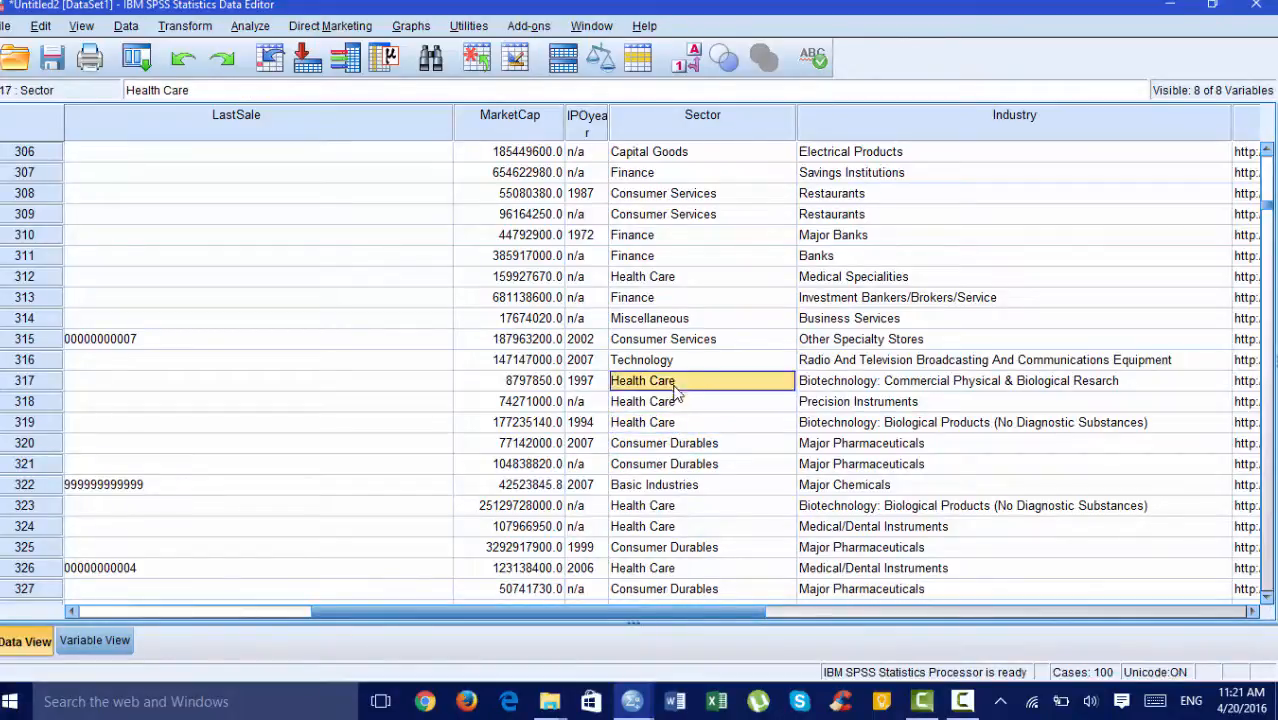
pyautogui.click(676, 155)
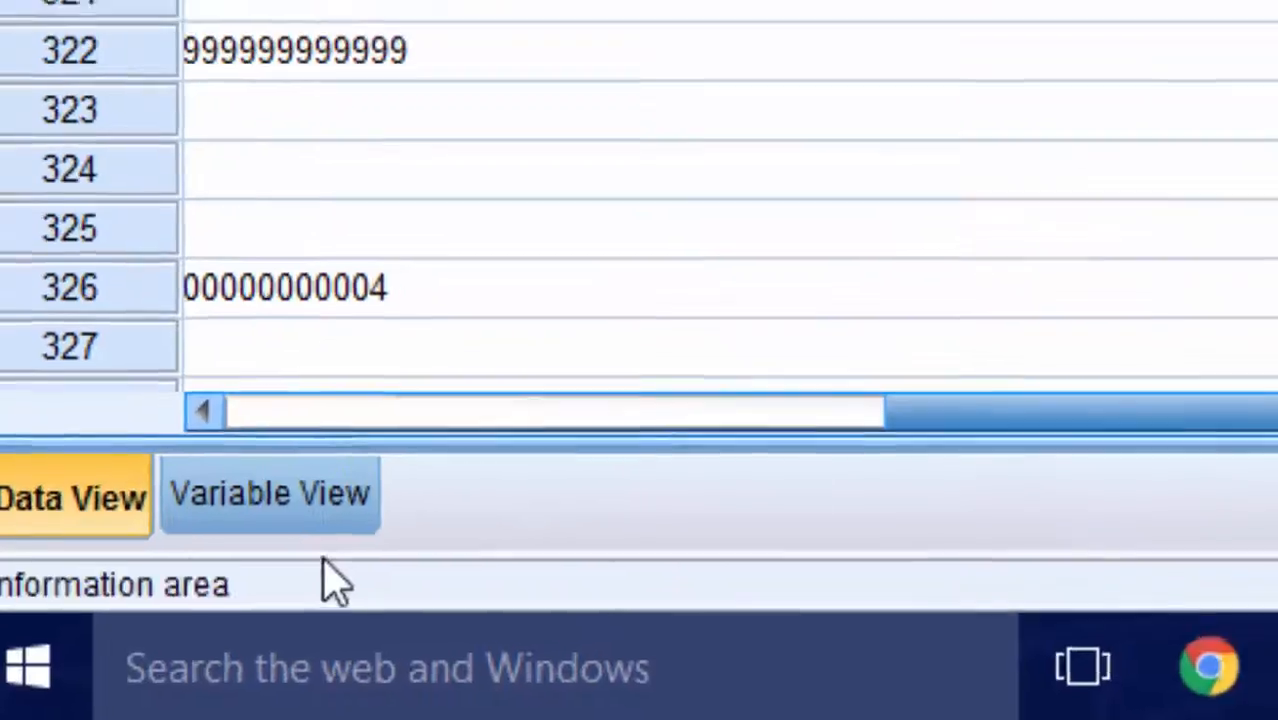
# - Add a value label to the Sector variable that assigns the value 1 to "capital goods"
pyautogui.click(290, 477)
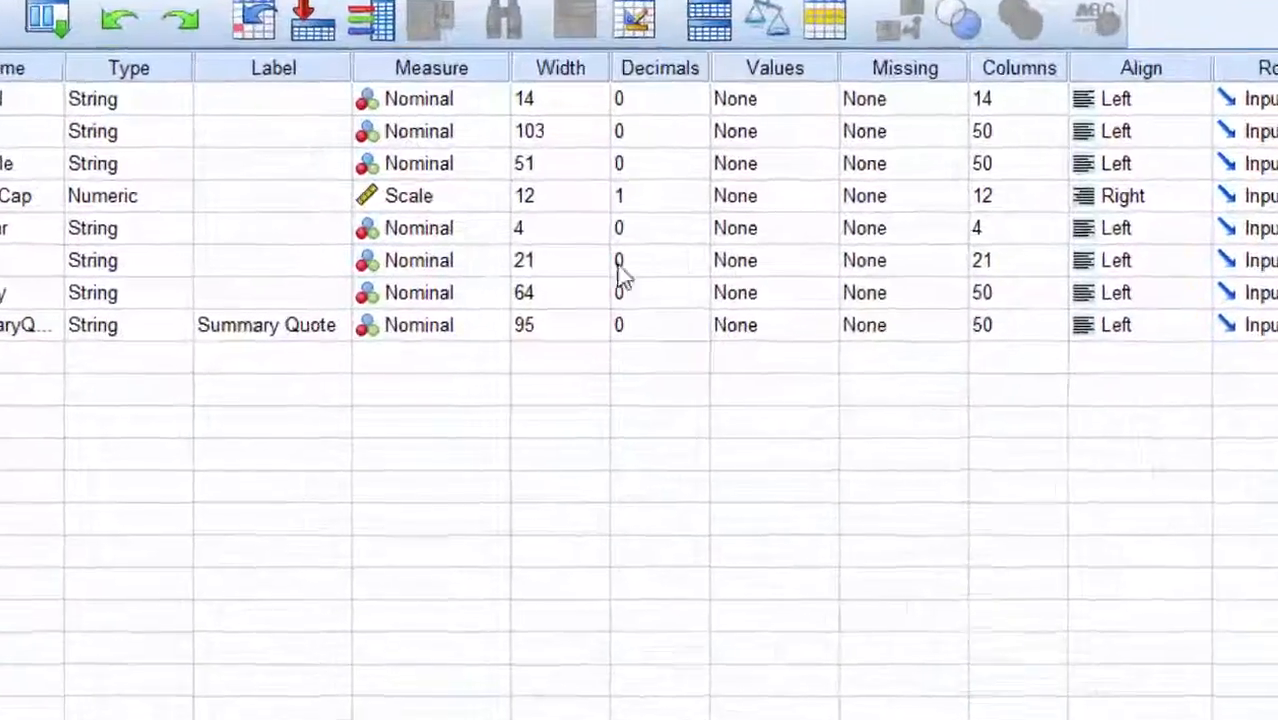
pyautogui.click(520, 214)
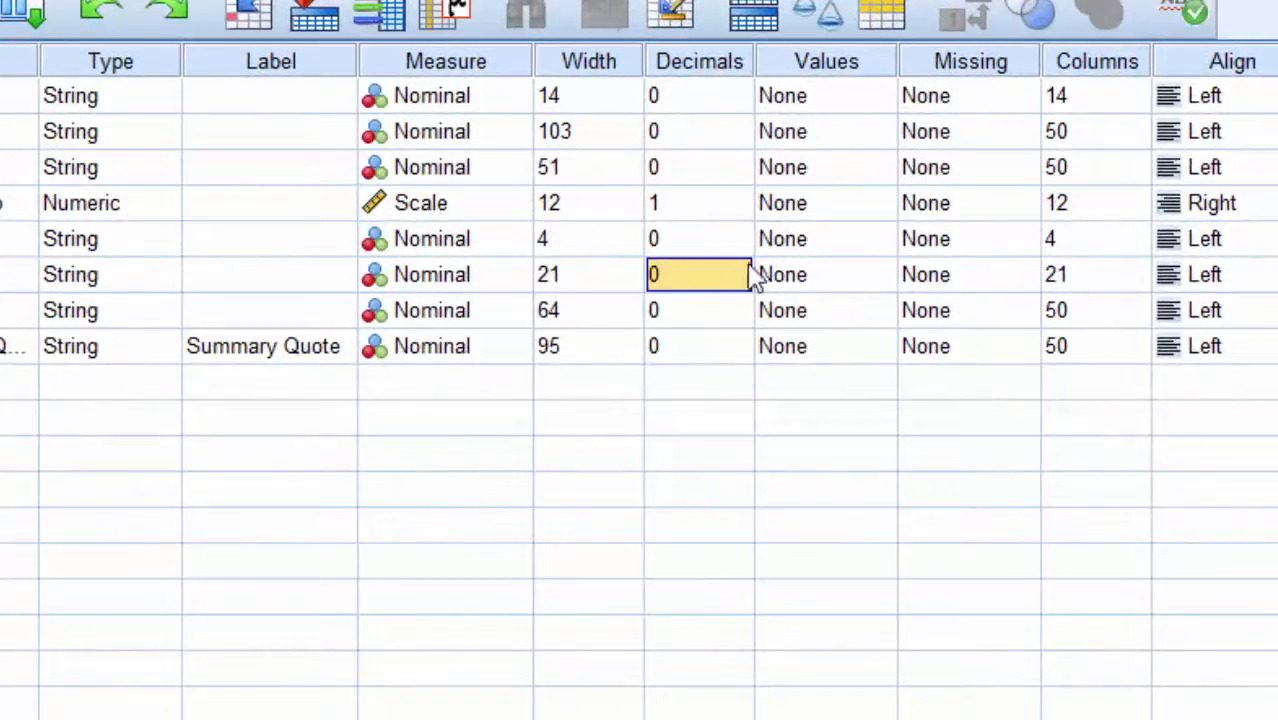
pyautogui.click(785, 282)
pyautogui.click(877, 275)
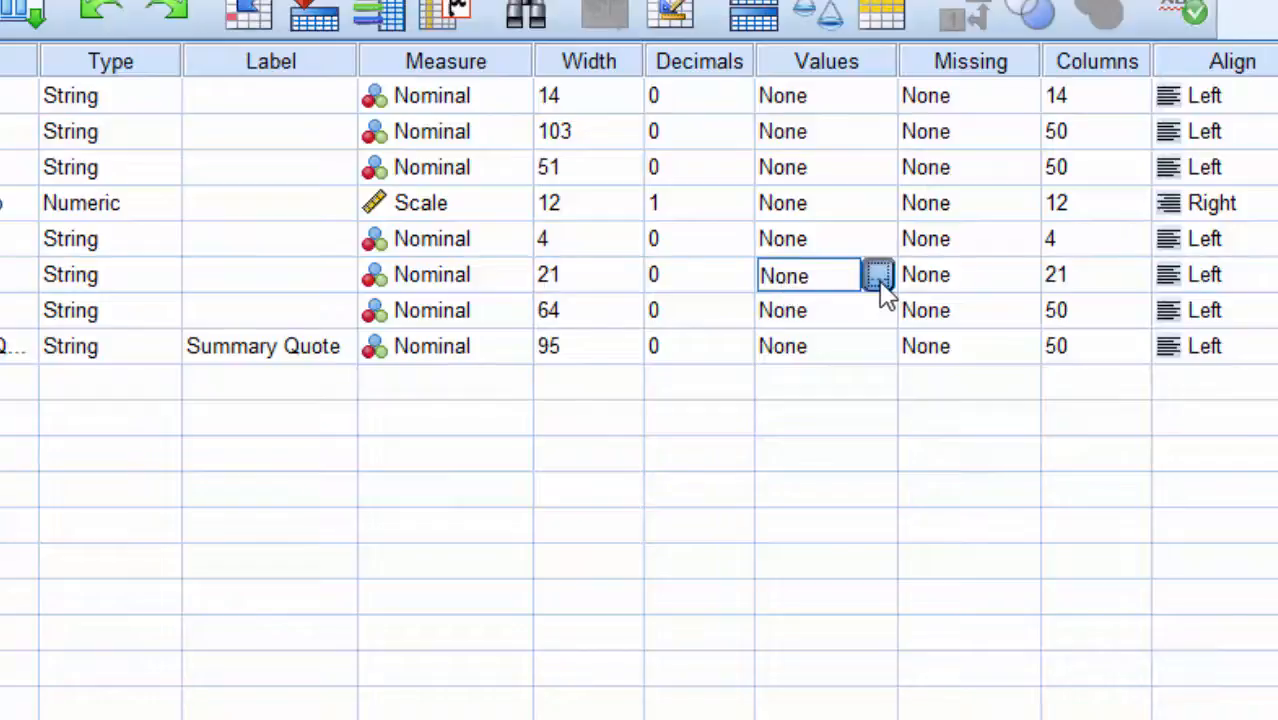
pyautogui.write('1')
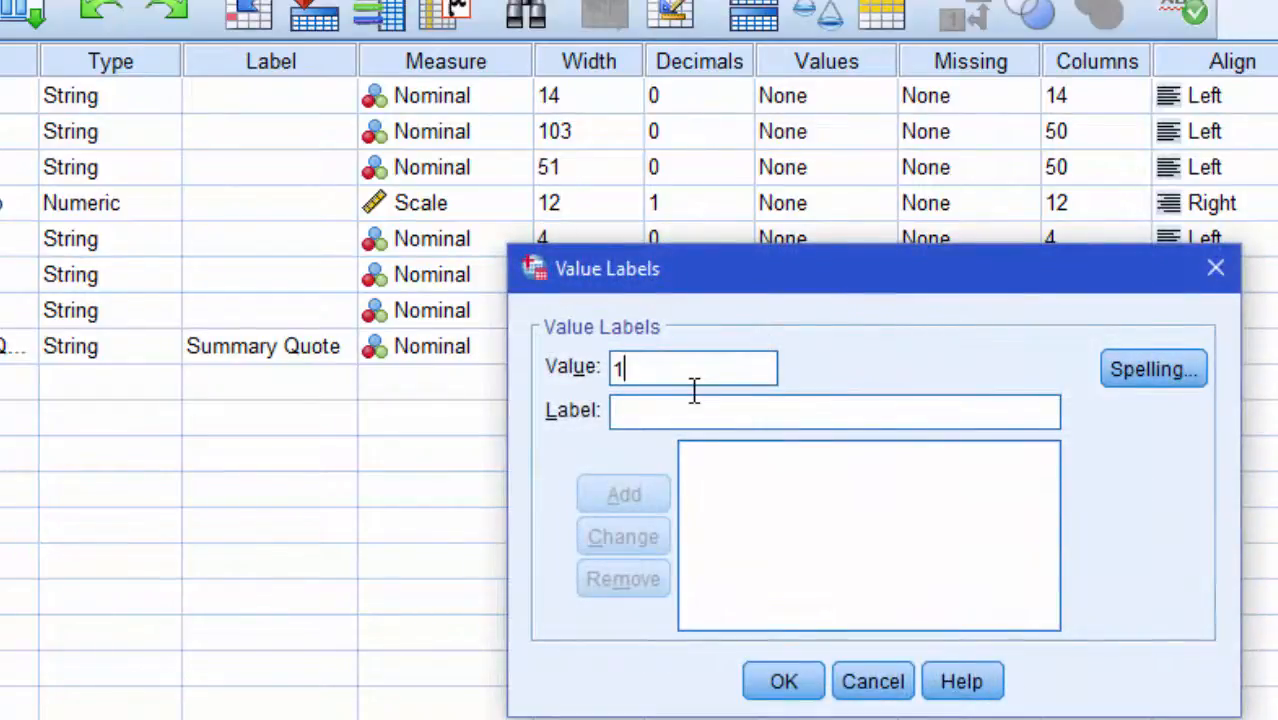
pyautogui.write(' = "capital goods')
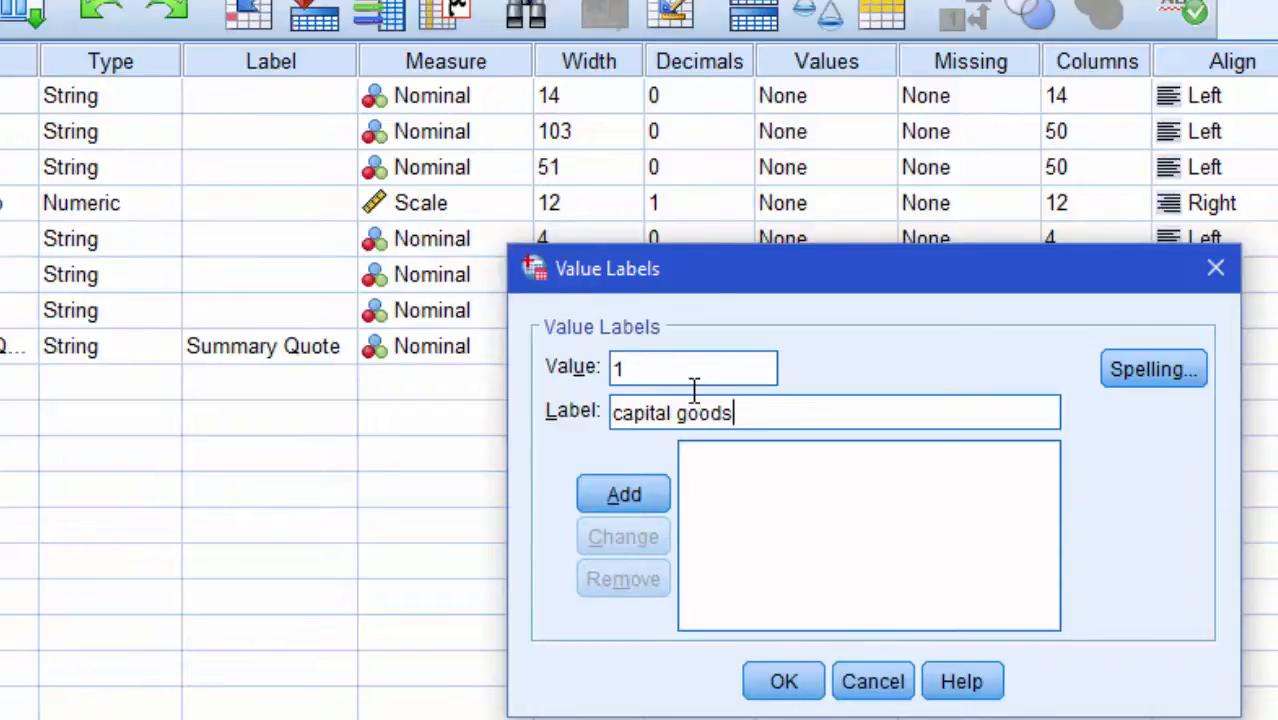
pyautogui.click(656, 505)
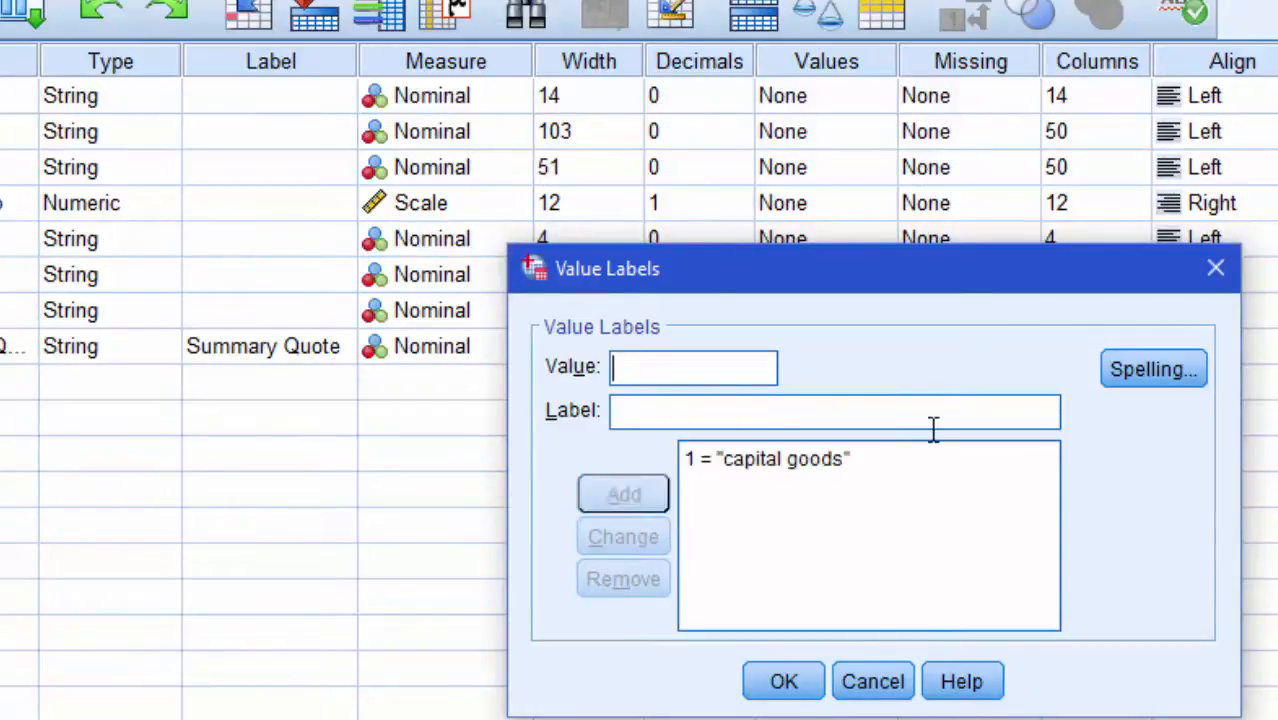
# - Remove the "capital goods" value label and cancel the Sector variable's value label definition
pyautogui.click(842, 462)
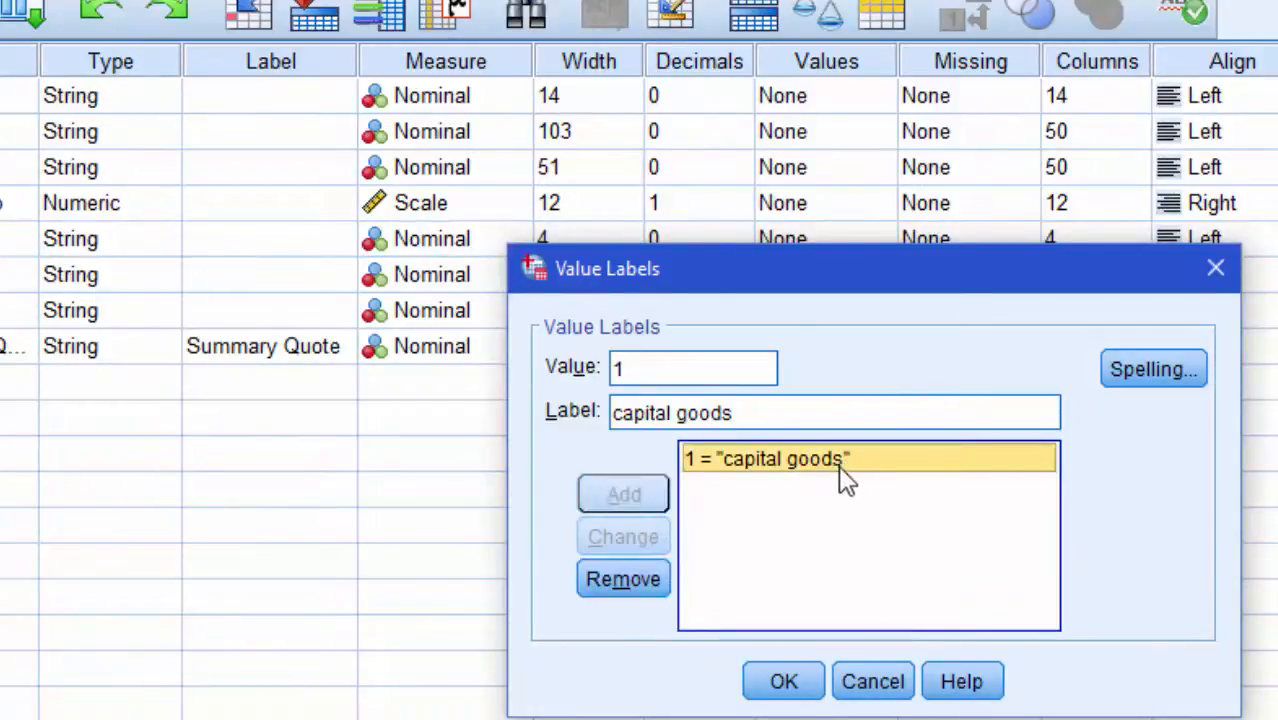
pyautogui.click(657, 582)
pyautogui.click(869, 680)
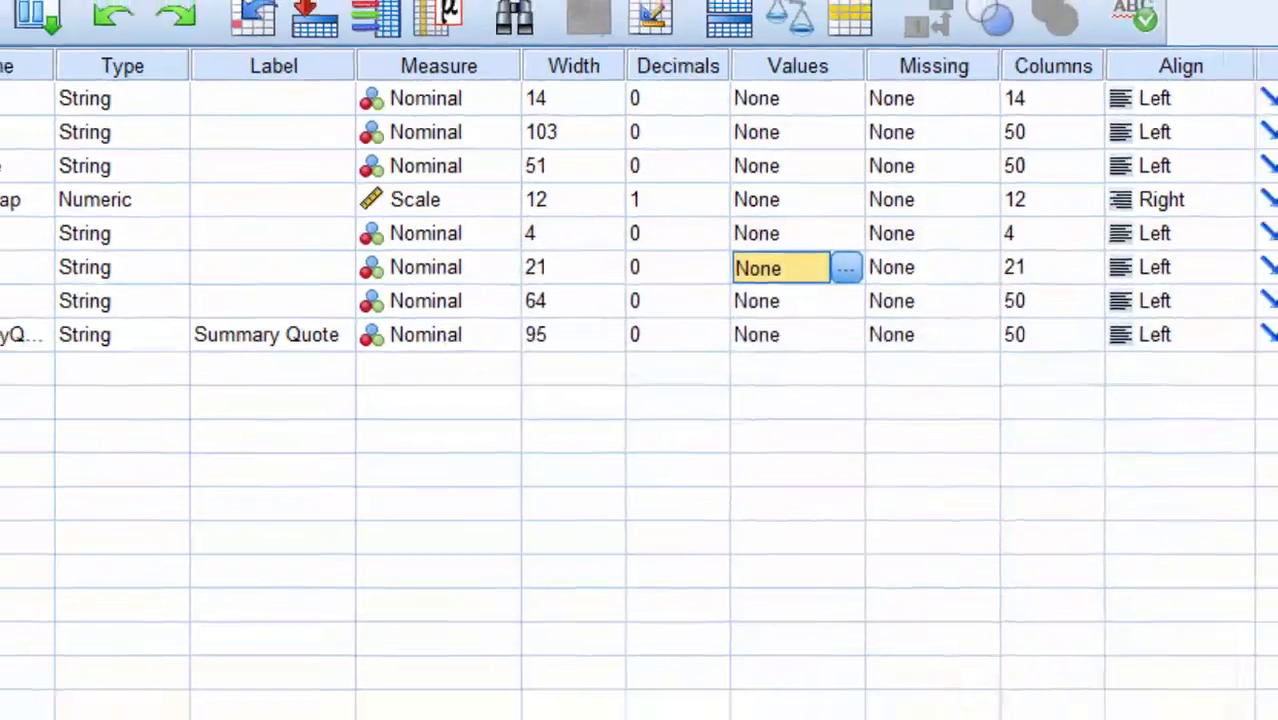
# - Return to the data records and look through the Sector categories around case 306 and the cases below it
pyautogui.click(37, 642)
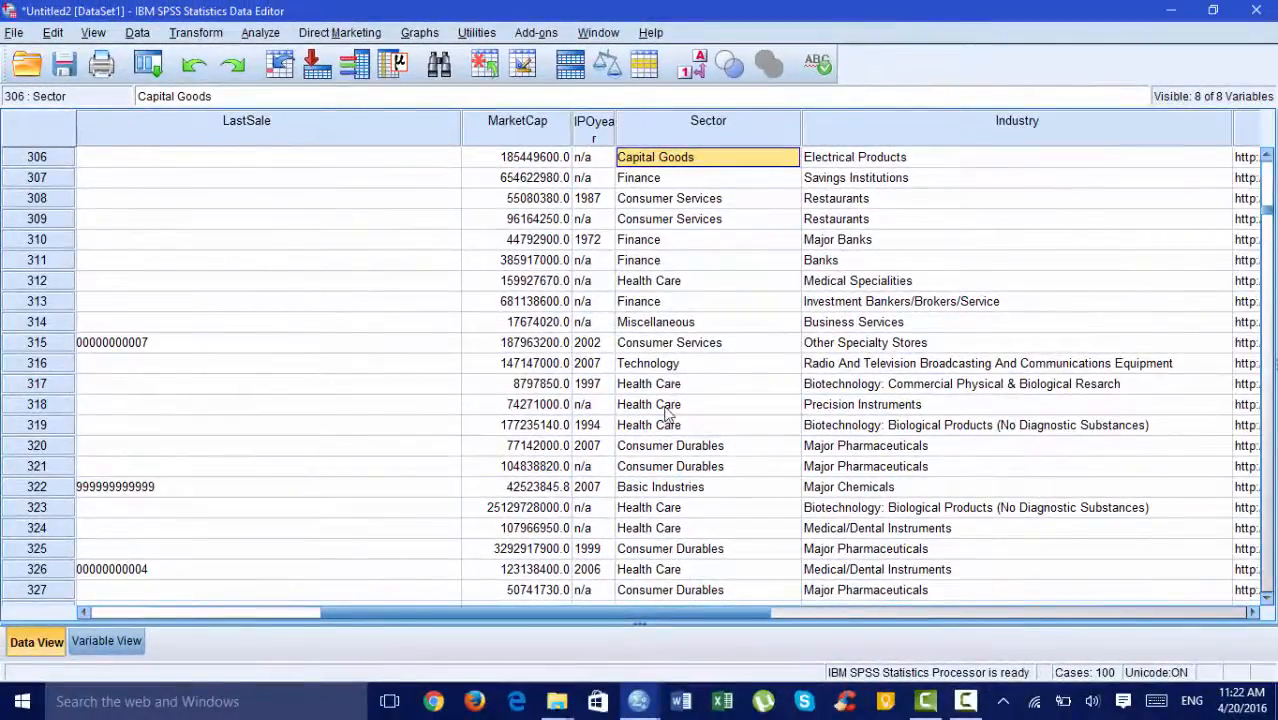
pyautogui.scroll(-5, 666, 409)
pyautogui.scroll(-2, 668, 470)
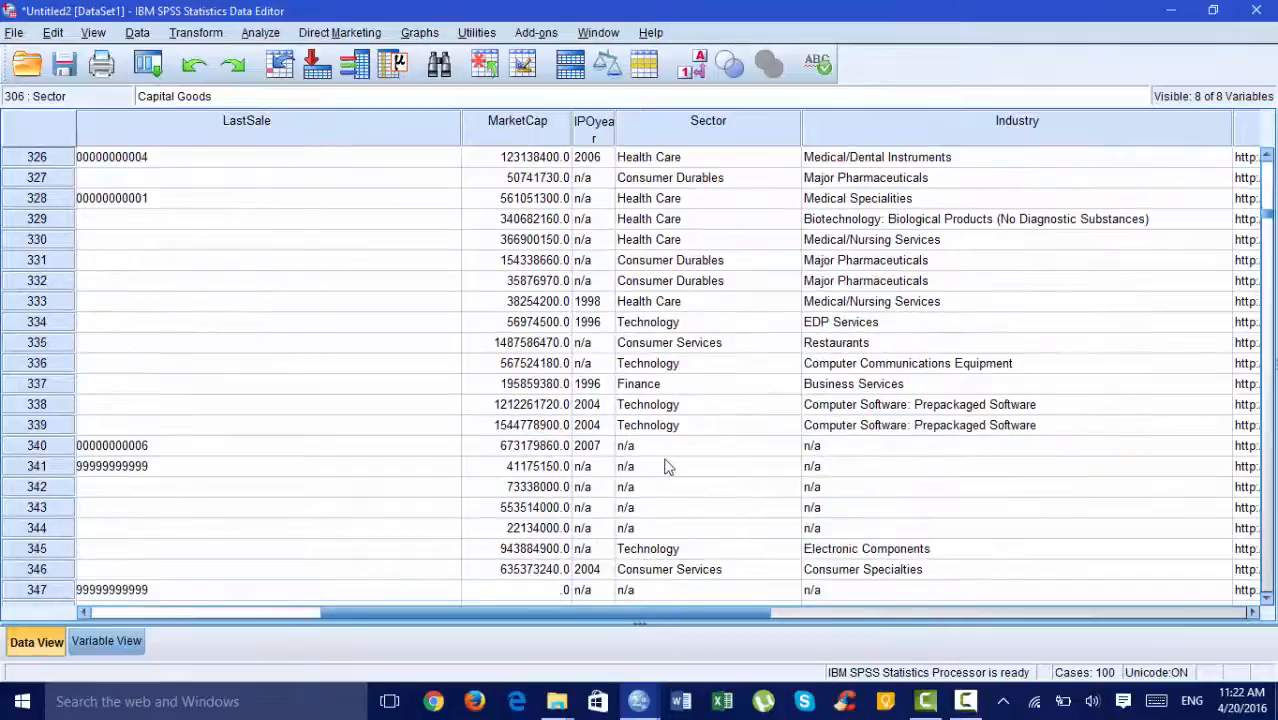
pyautogui.scroll(-2, 668, 468)
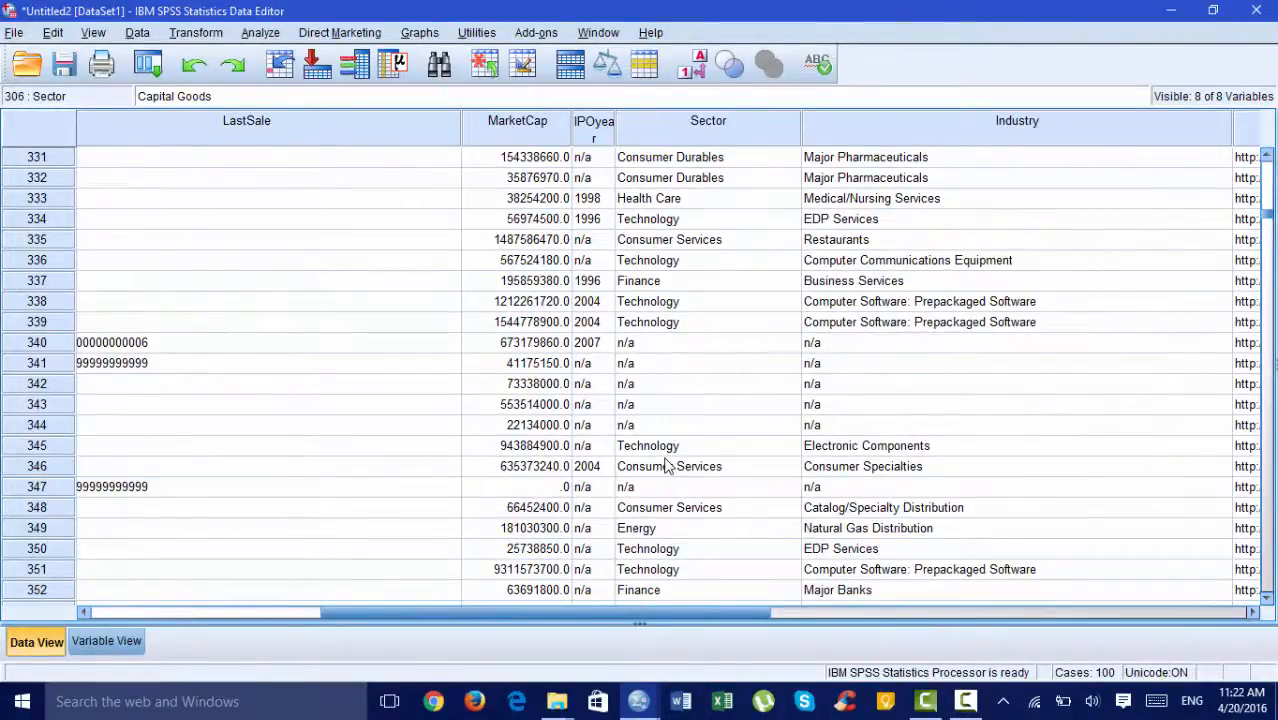
pyautogui.scroll(3, 672, 405)
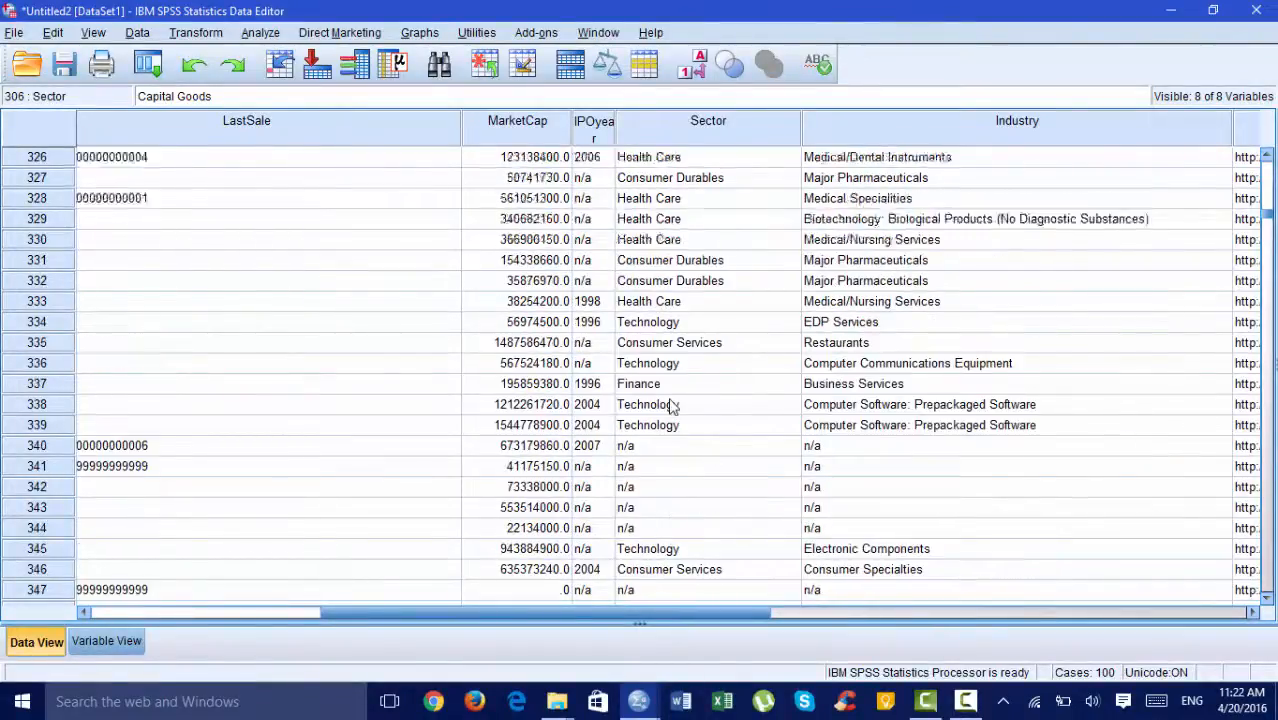
pyautogui.scroll(8, 670, 400)
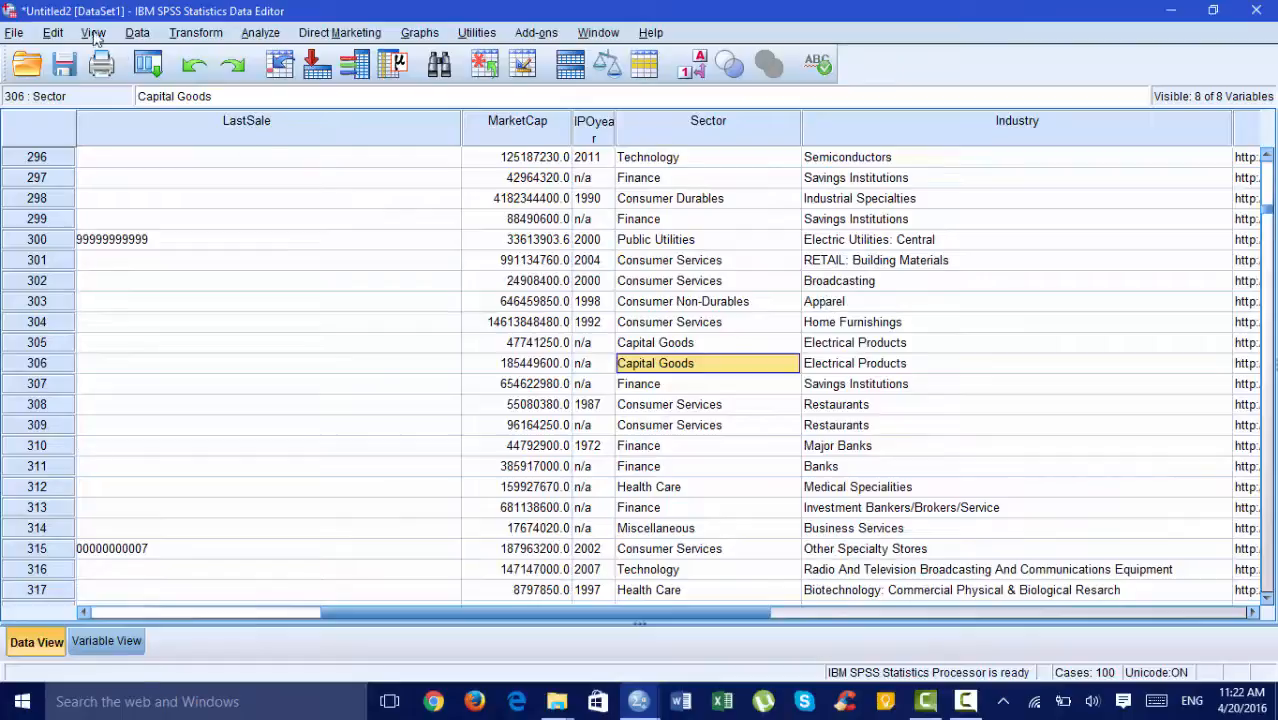
# - Examine the SPSS, Excel, SAS and Stata file type options for opening Internet data, and cancel without opening a file
pyautogui.click(18, 33)
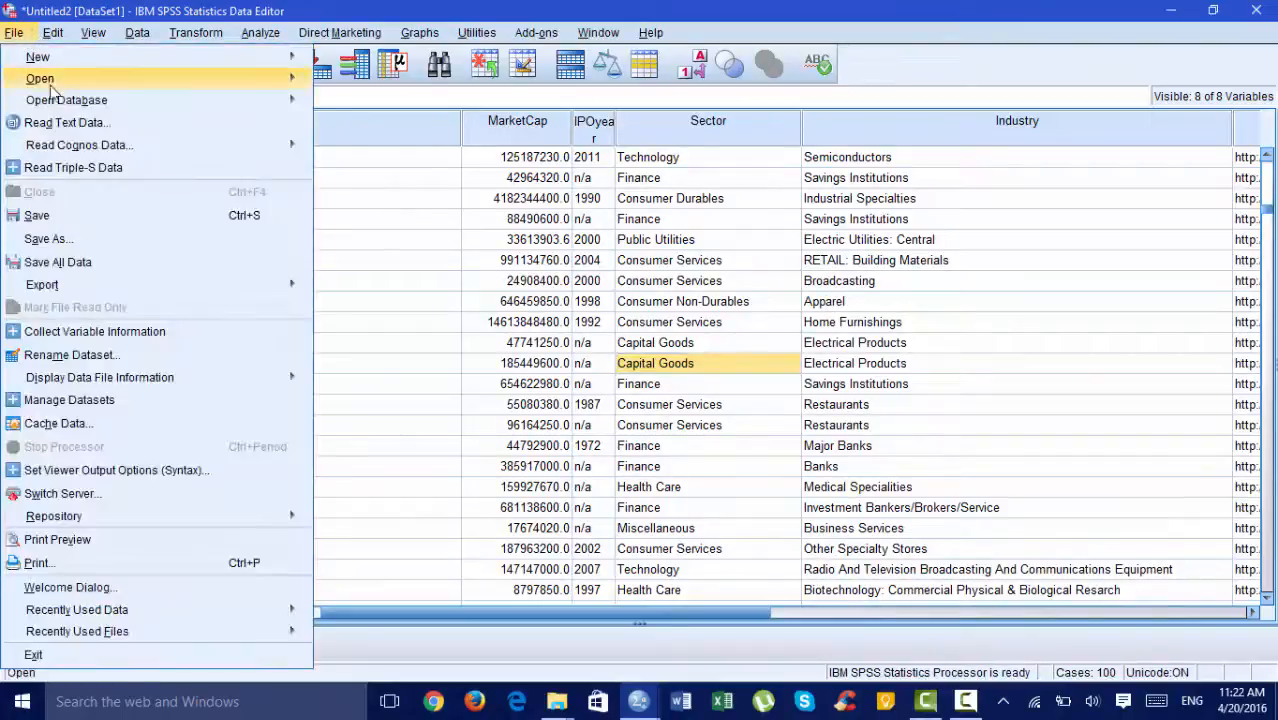
pyautogui.moveTo(52, 90)
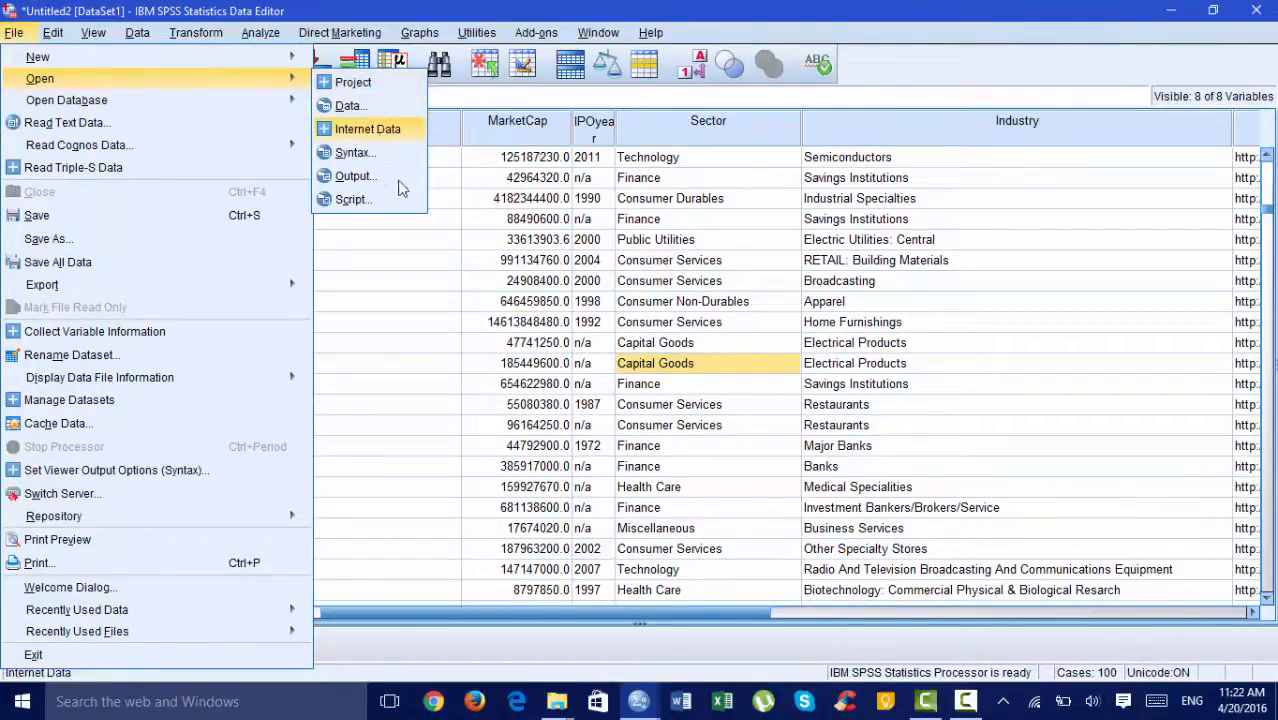
pyautogui.click(381, 138)
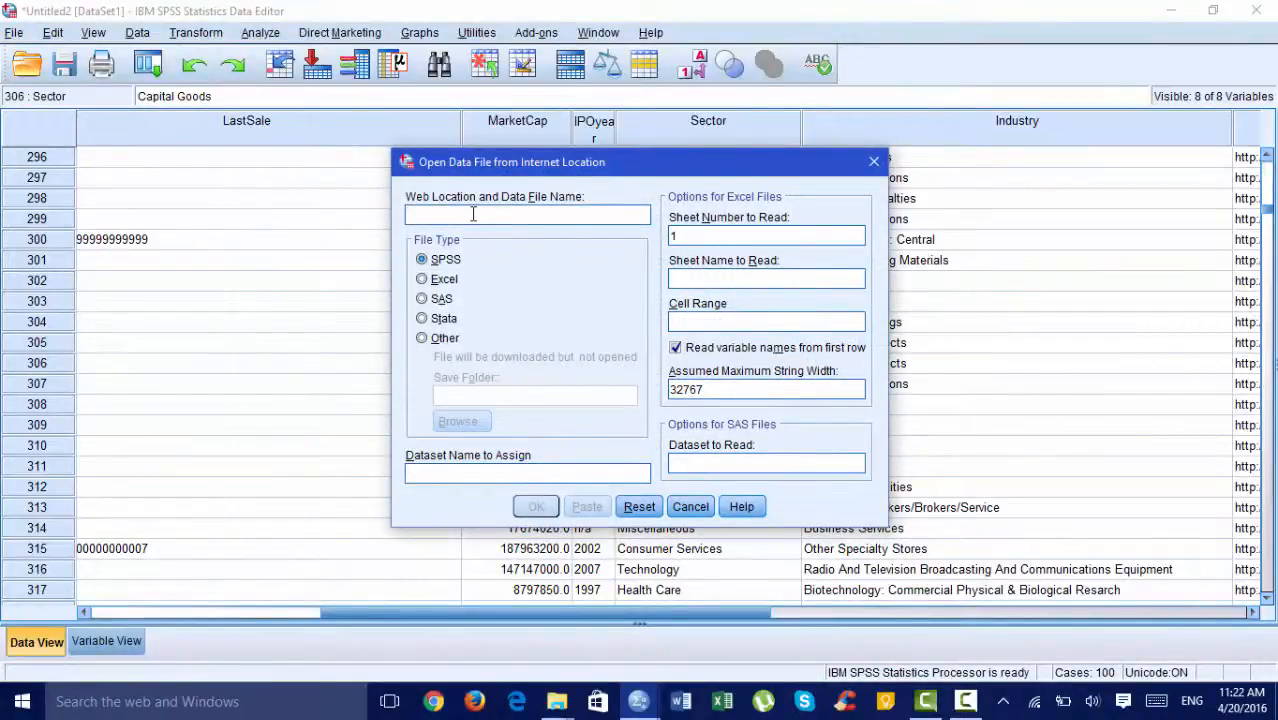
pyautogui.click(446, 281)
pyautogui.click(442, 299)
pyautogui.click(446, 320)
pyautogui.click(436, 262)
pyautogui.click(522, 213)
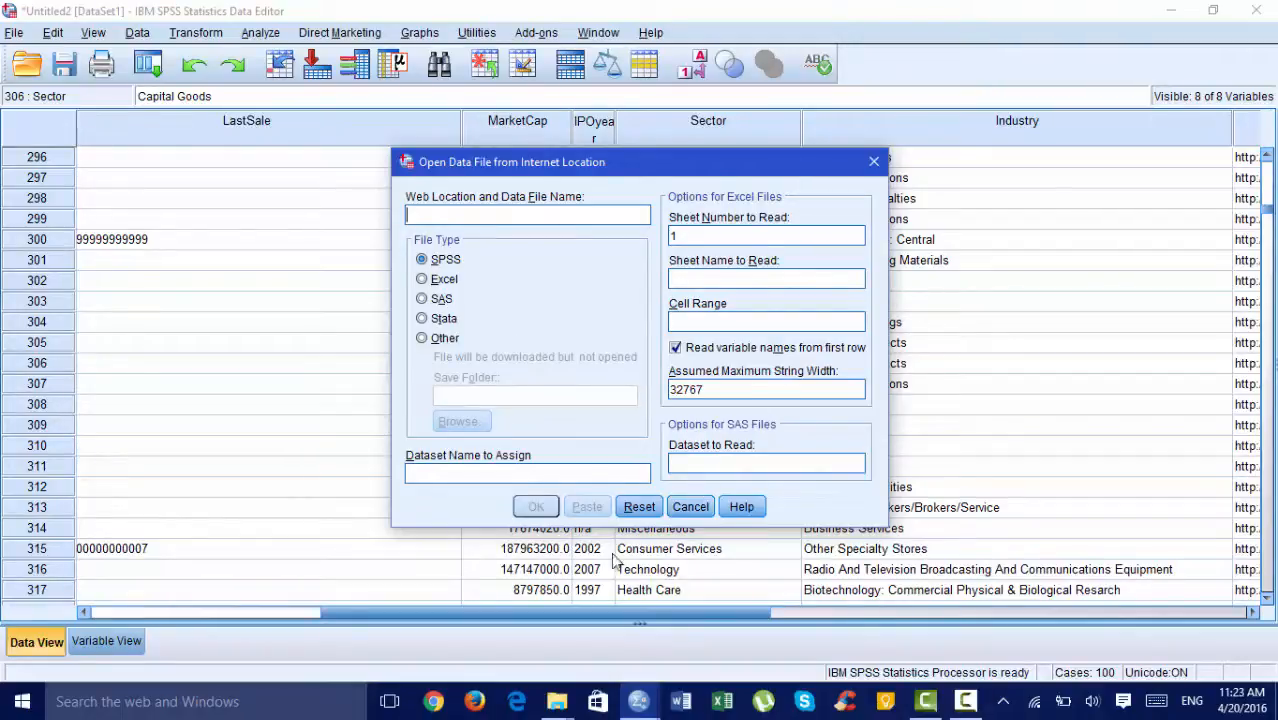
pyautogui.click(709, 509)
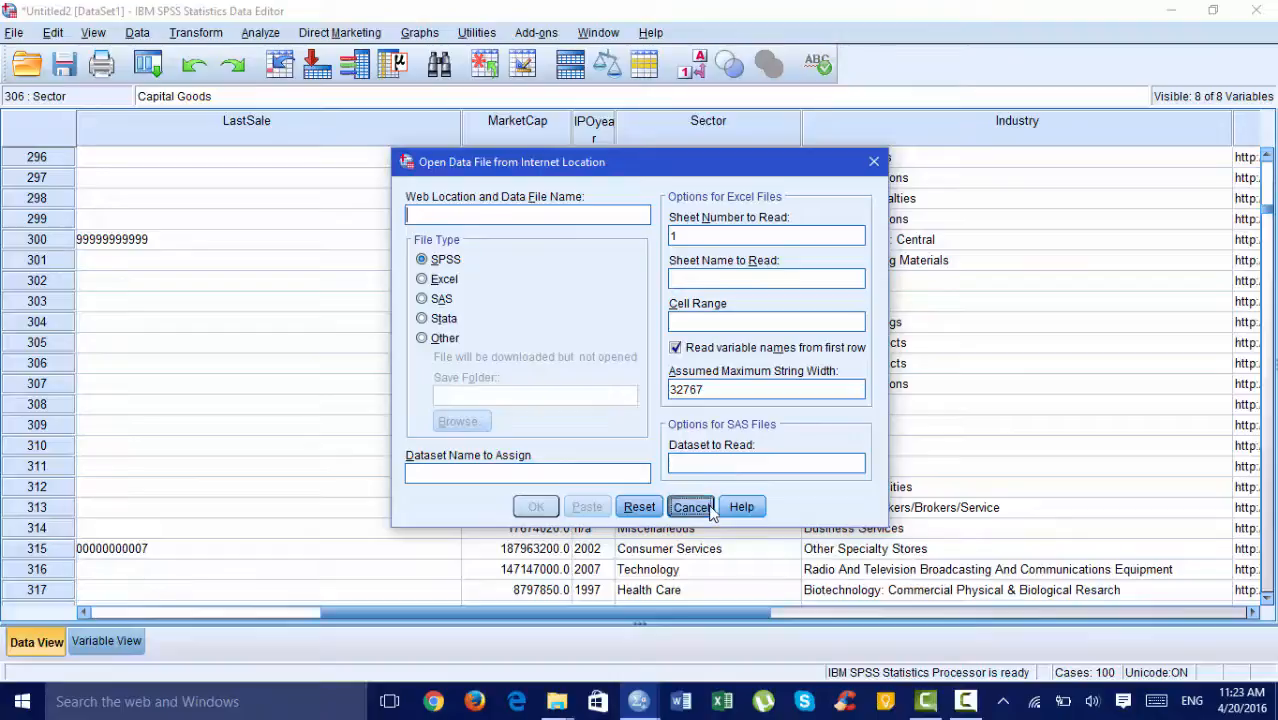